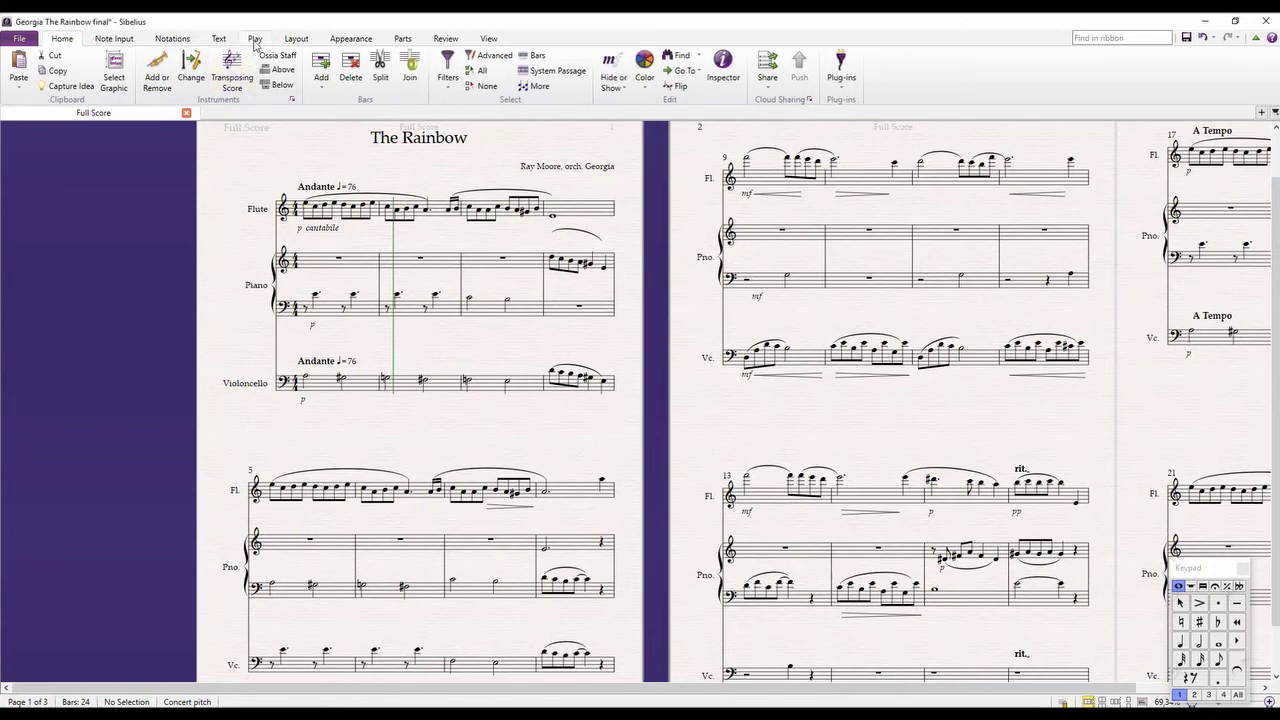
Check which playback configuration is selected for the score
click(255, 38)
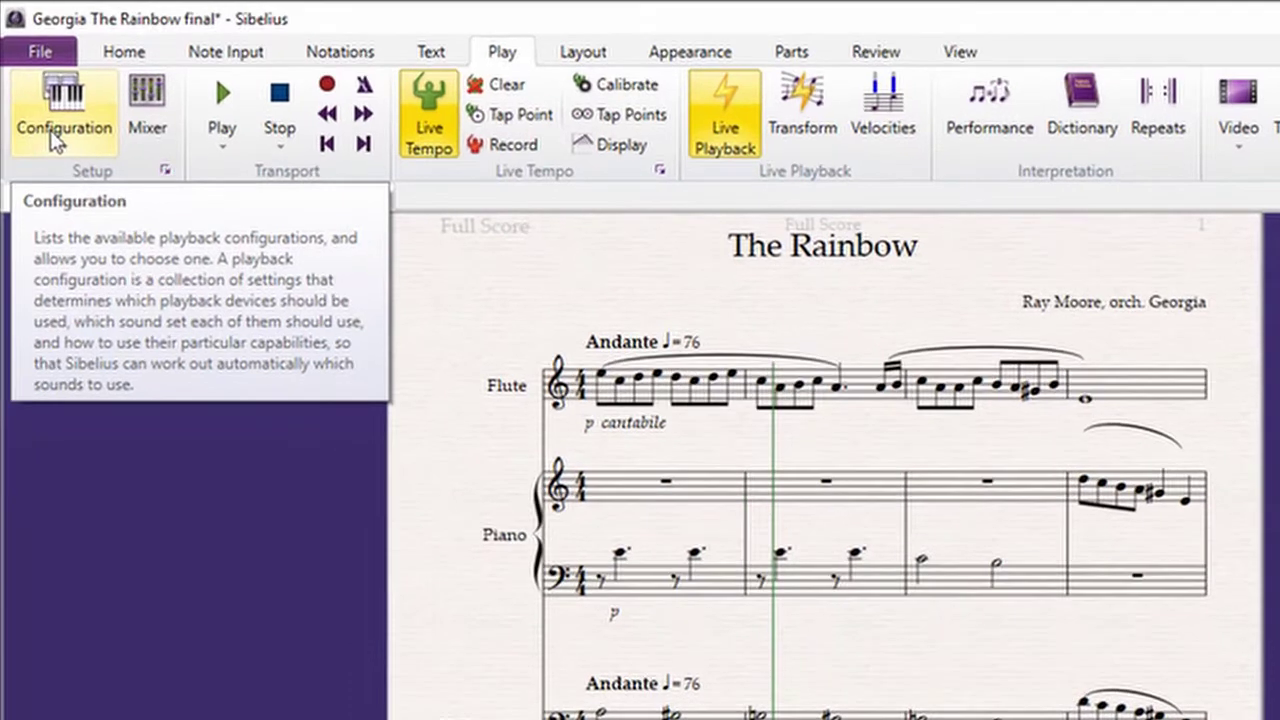
click(40, 112)
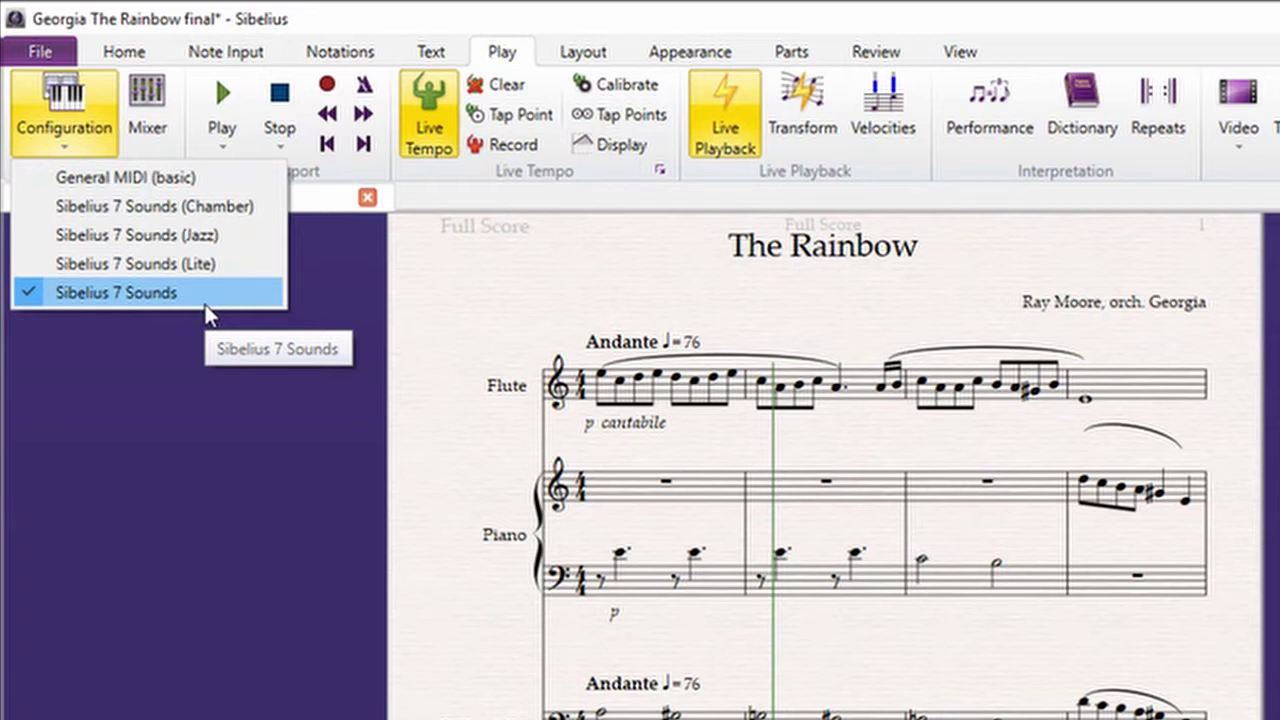
click(257, 423)
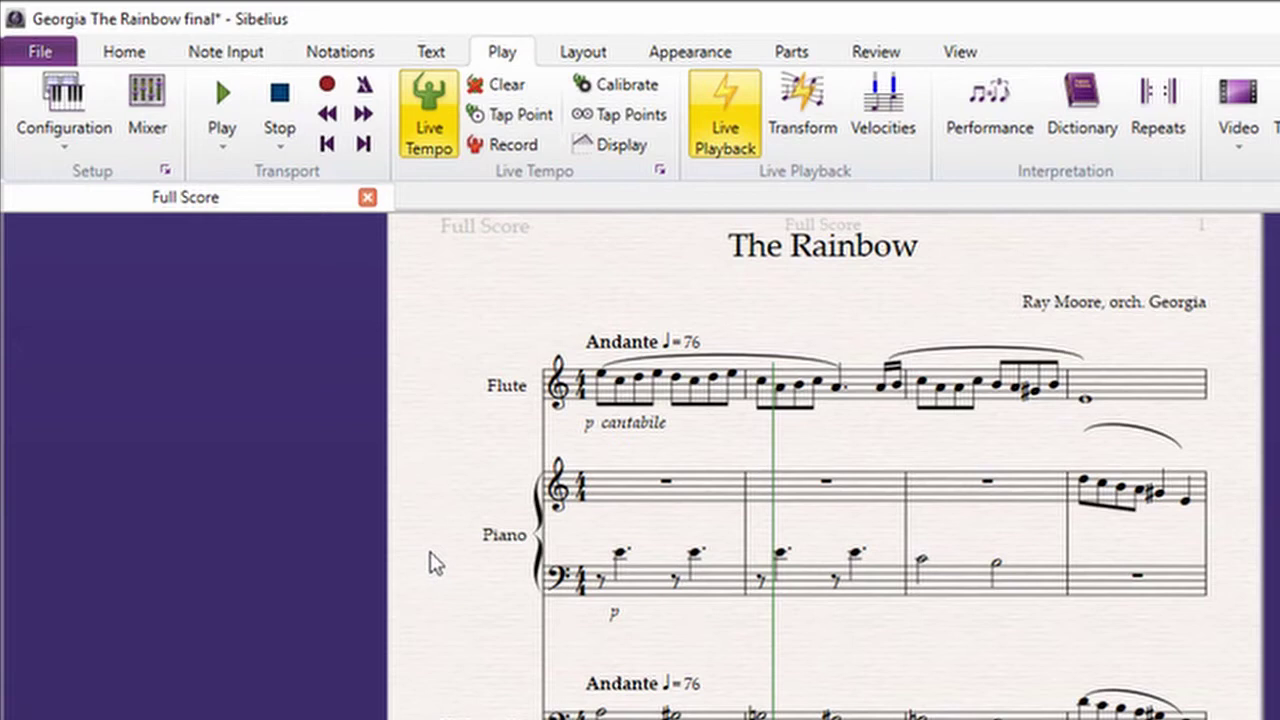
Export the score as a Type 1 MIDI file named Georgia The Rainbow final, using General MIDI as the playback device
click(40, 53)
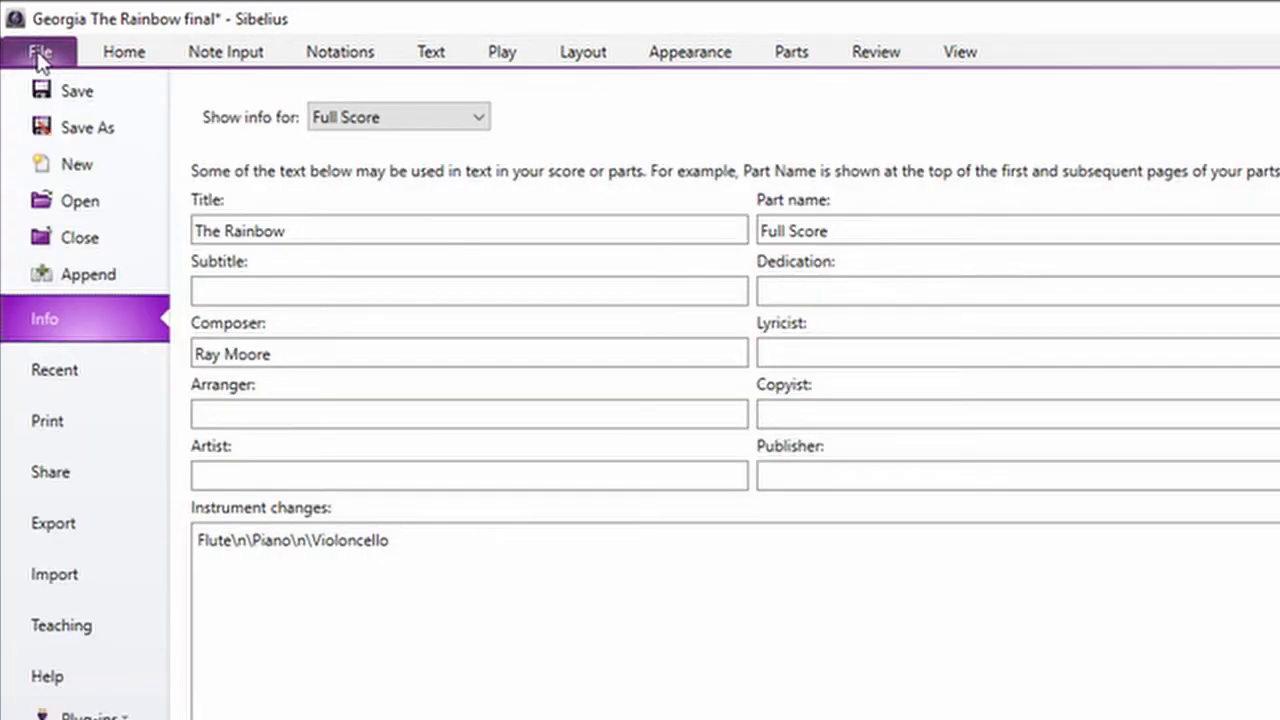
click(113, 524)
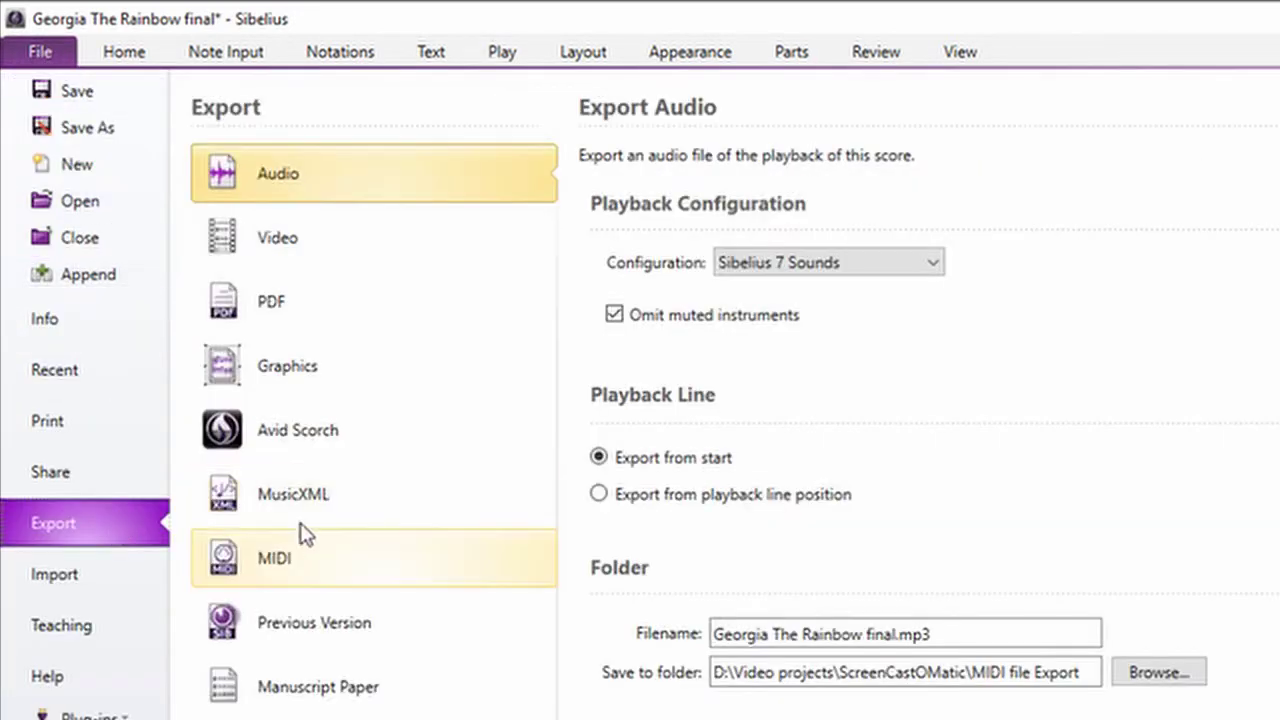
click(318, 558)
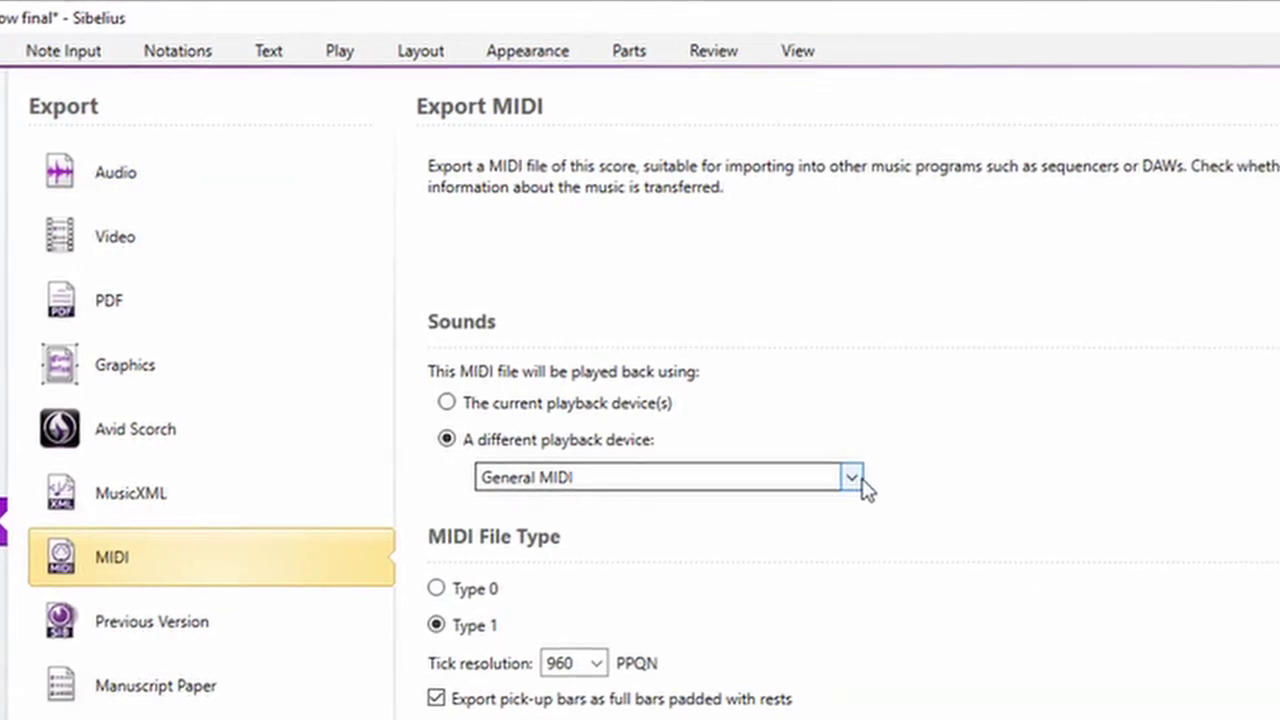
click(852, 479)
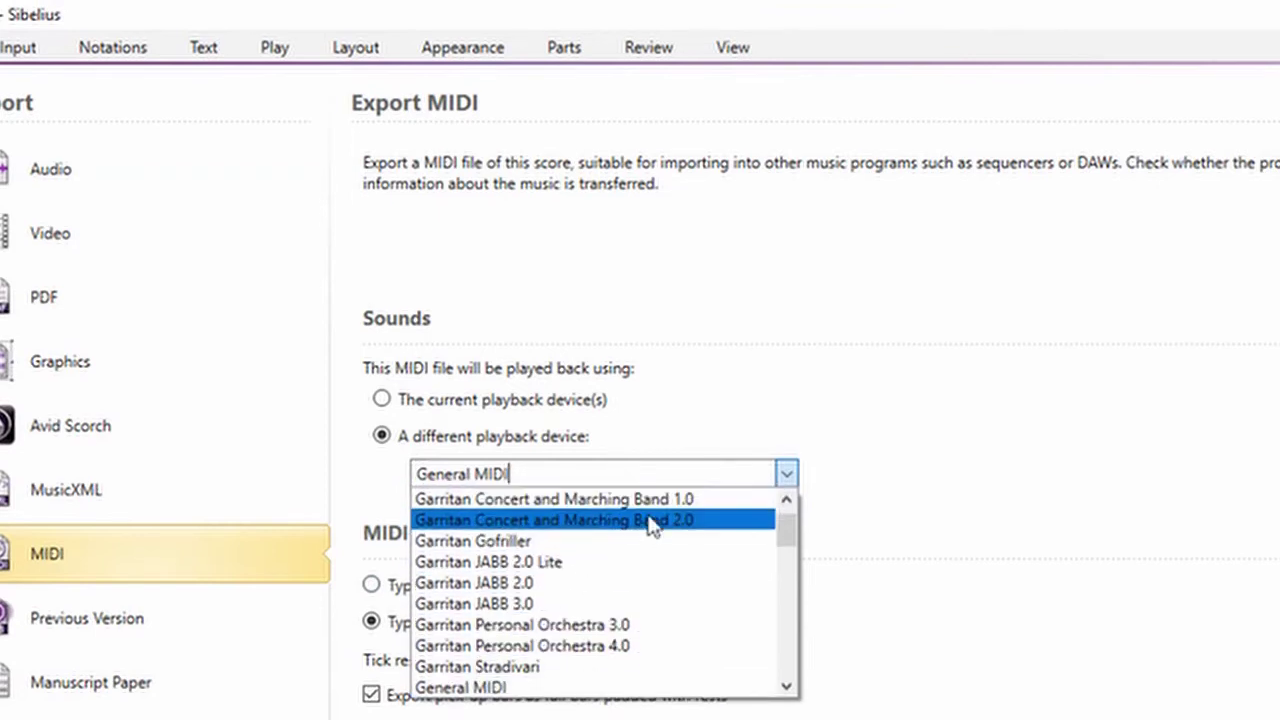
scroll(640, 540, down, 8)
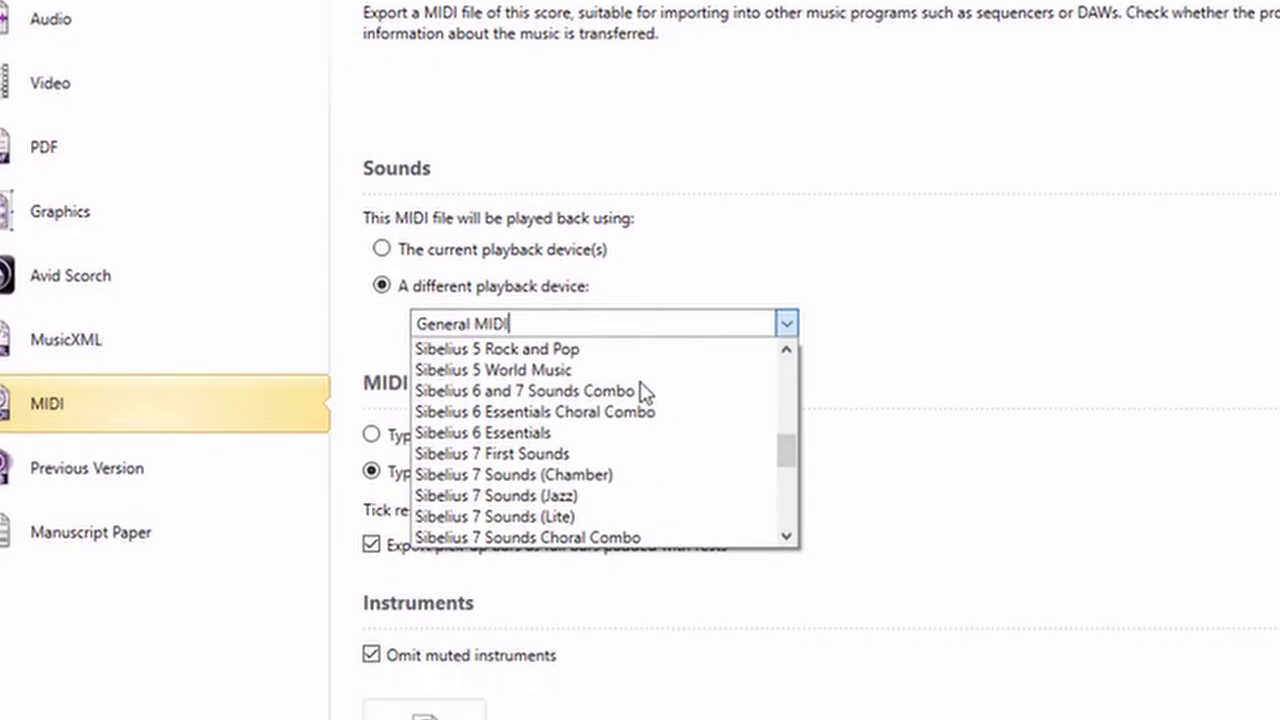
scroll(645, 428, down, 1)
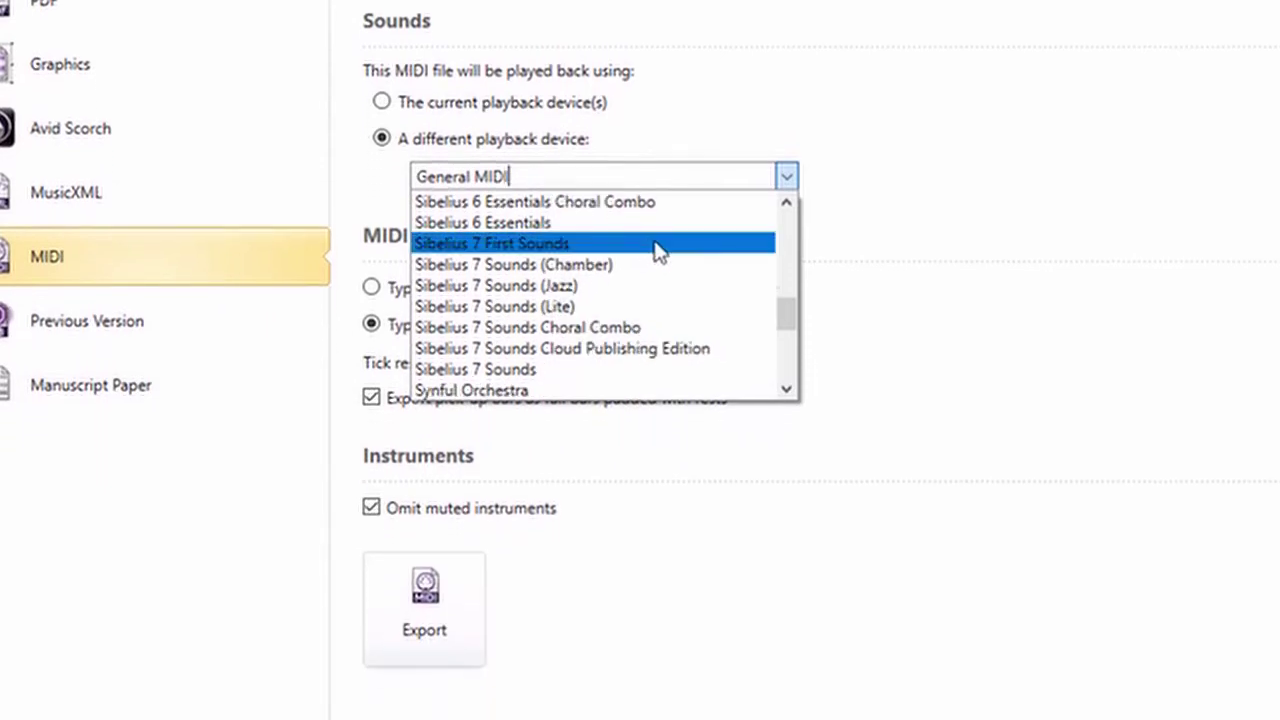
click(903, 242)
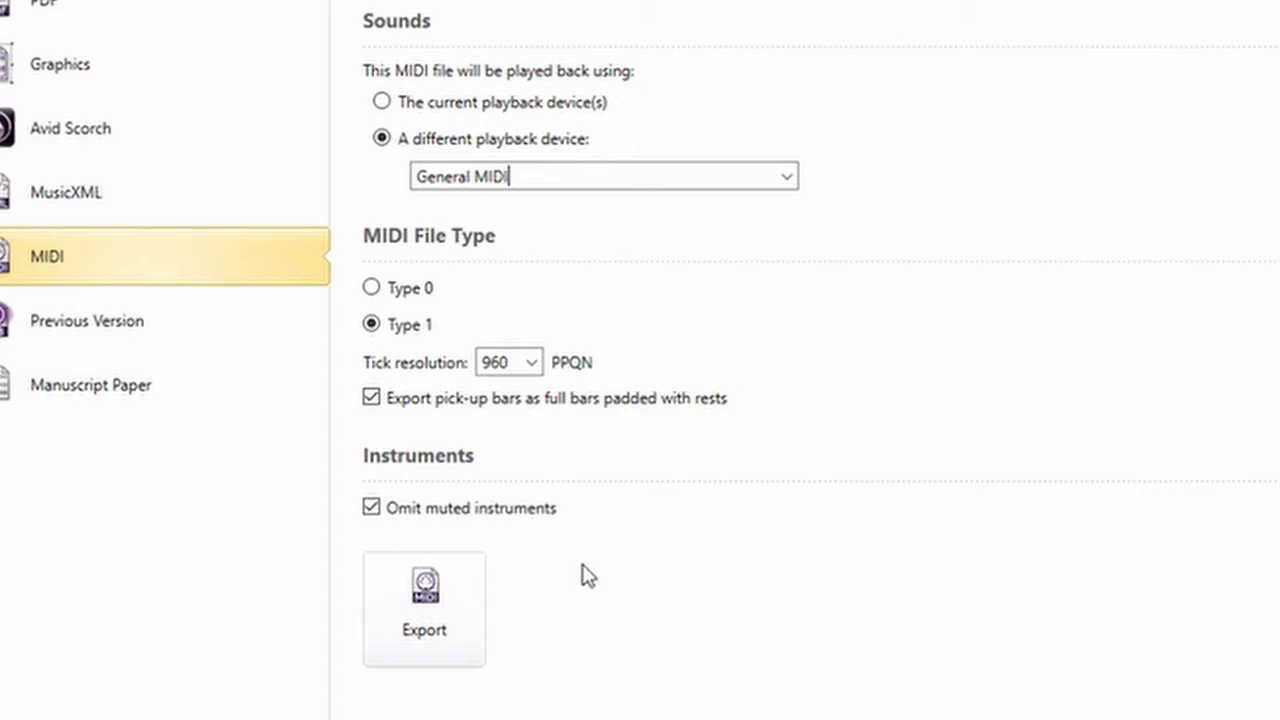
click(418, 636)
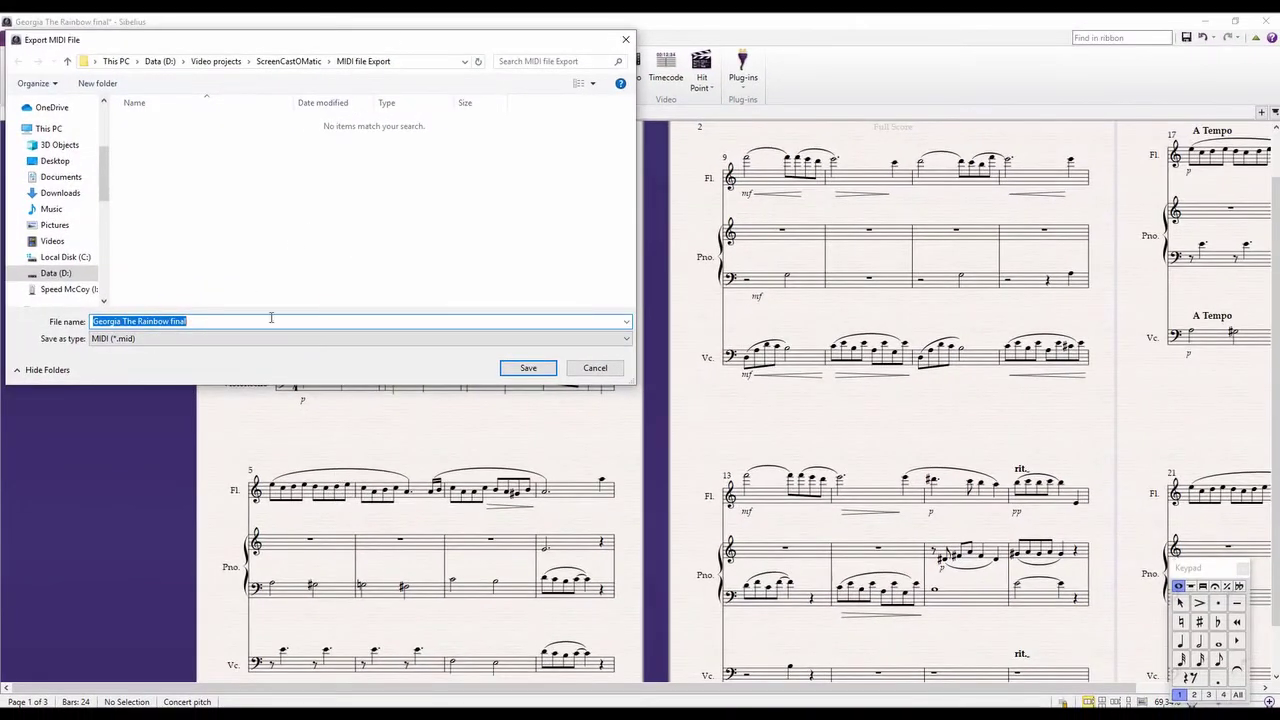
click(512, 369)
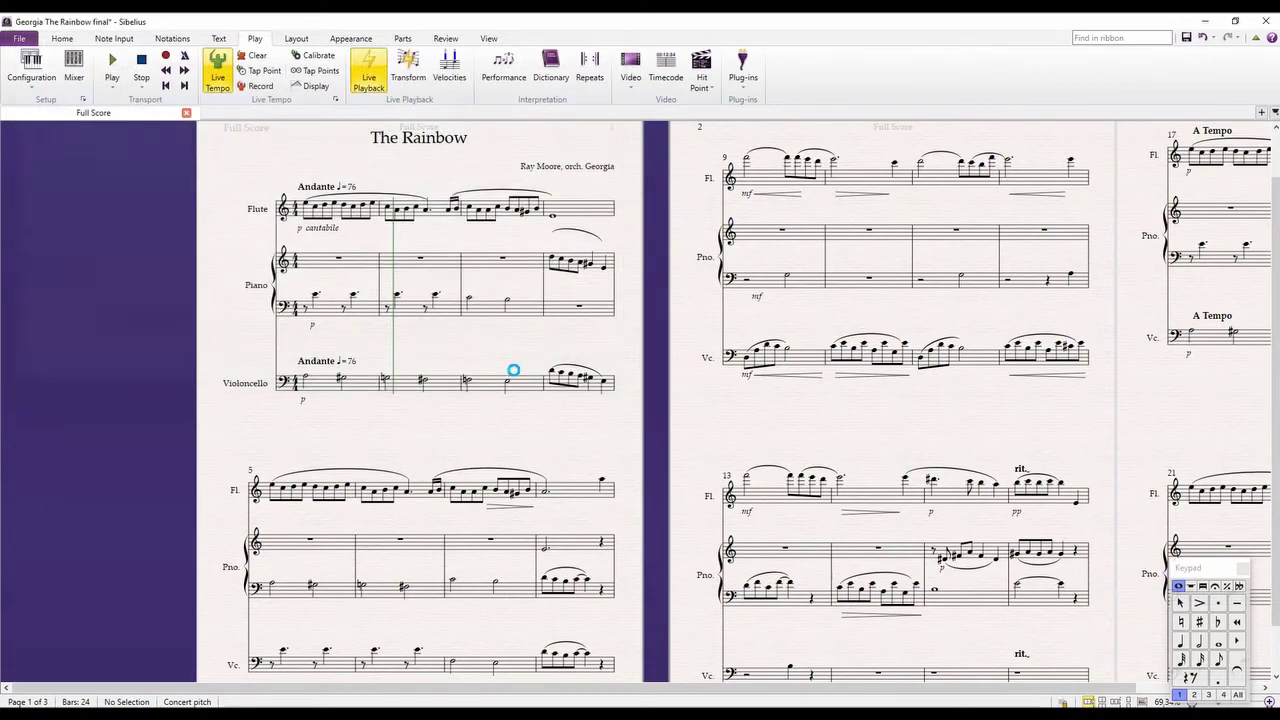
Close Sibelius without saving the changes to the score
click(1262, 24)
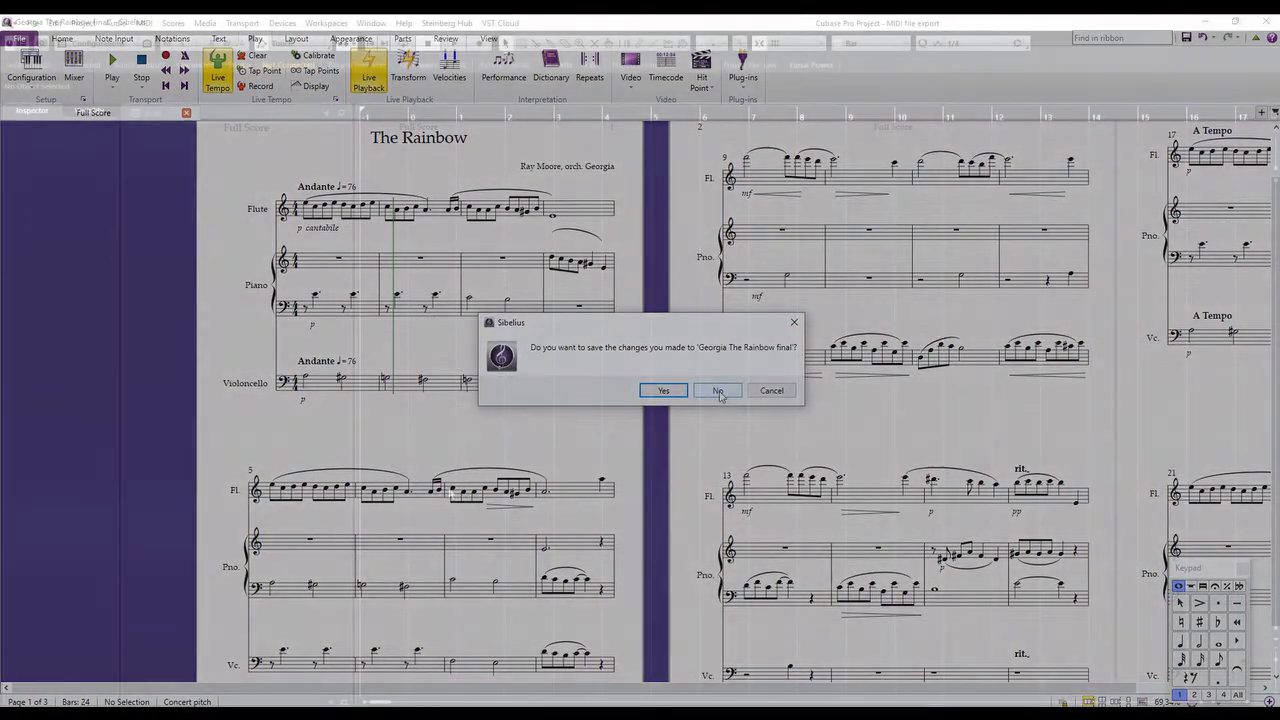
click(718, 390)
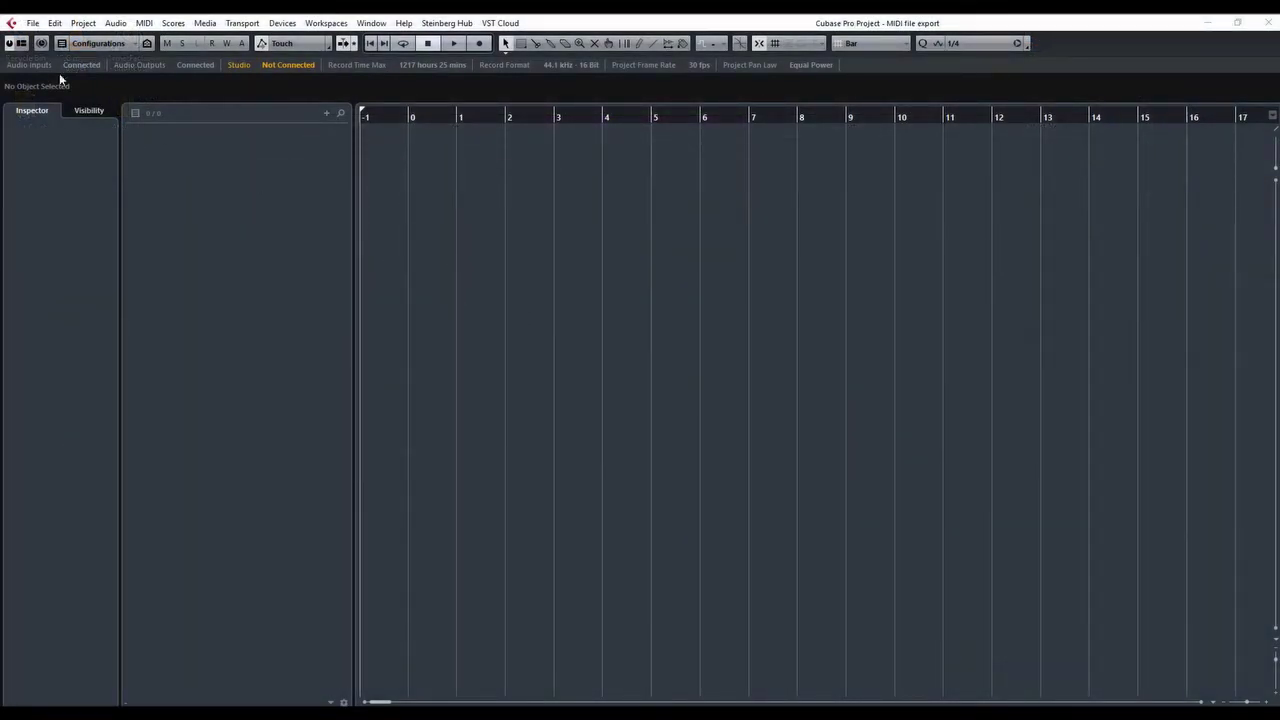
Review the MIDI File import options in the Cubase preferences and confirm them
click(33, 22)
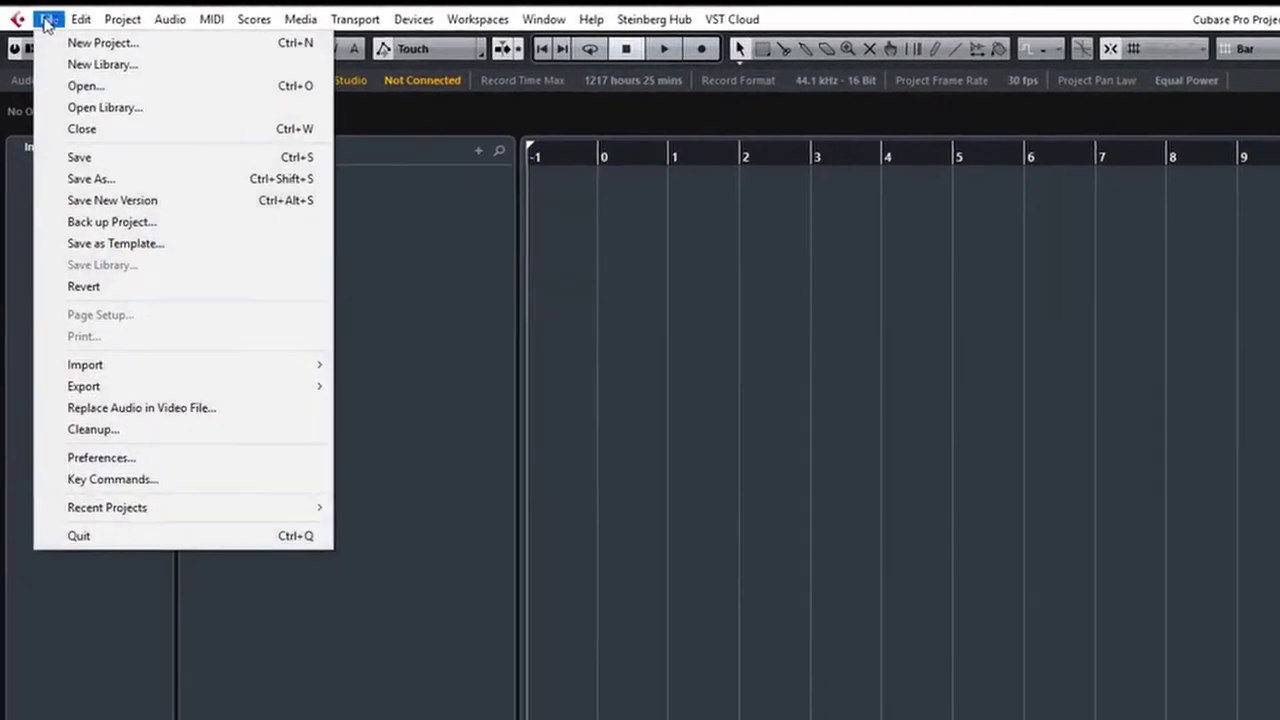
click(143, 545)
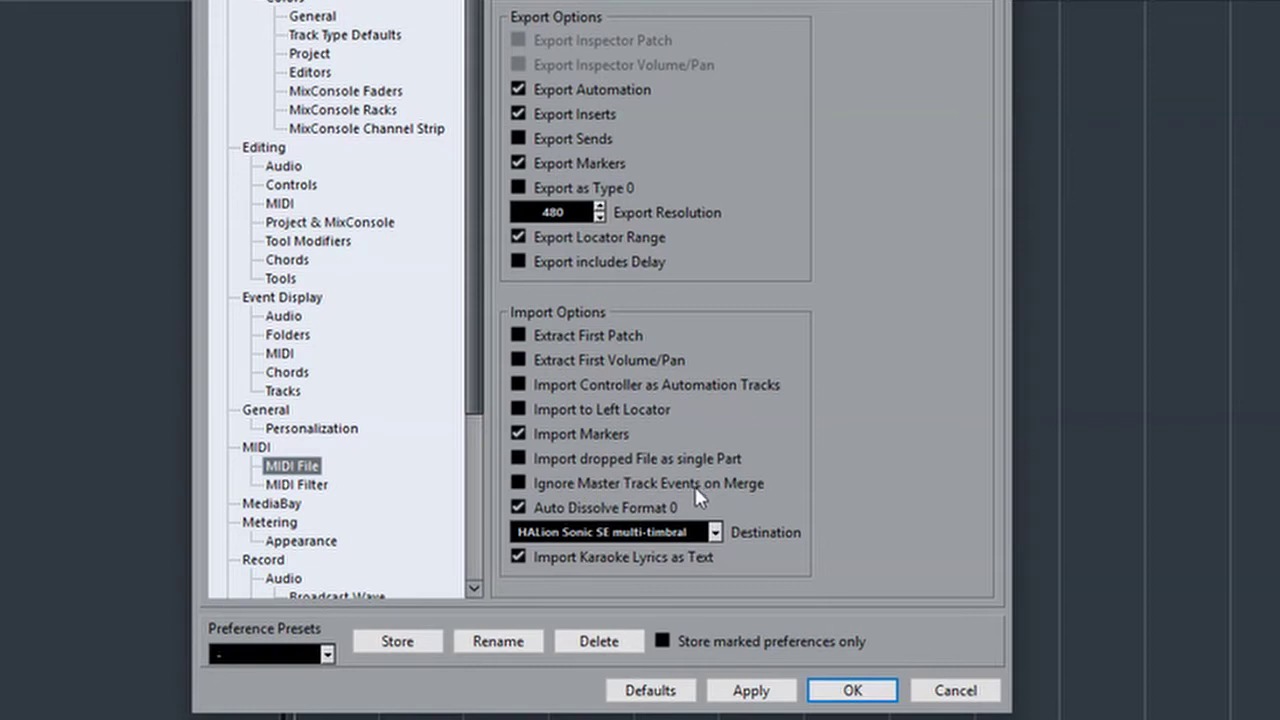
click(851, 689)
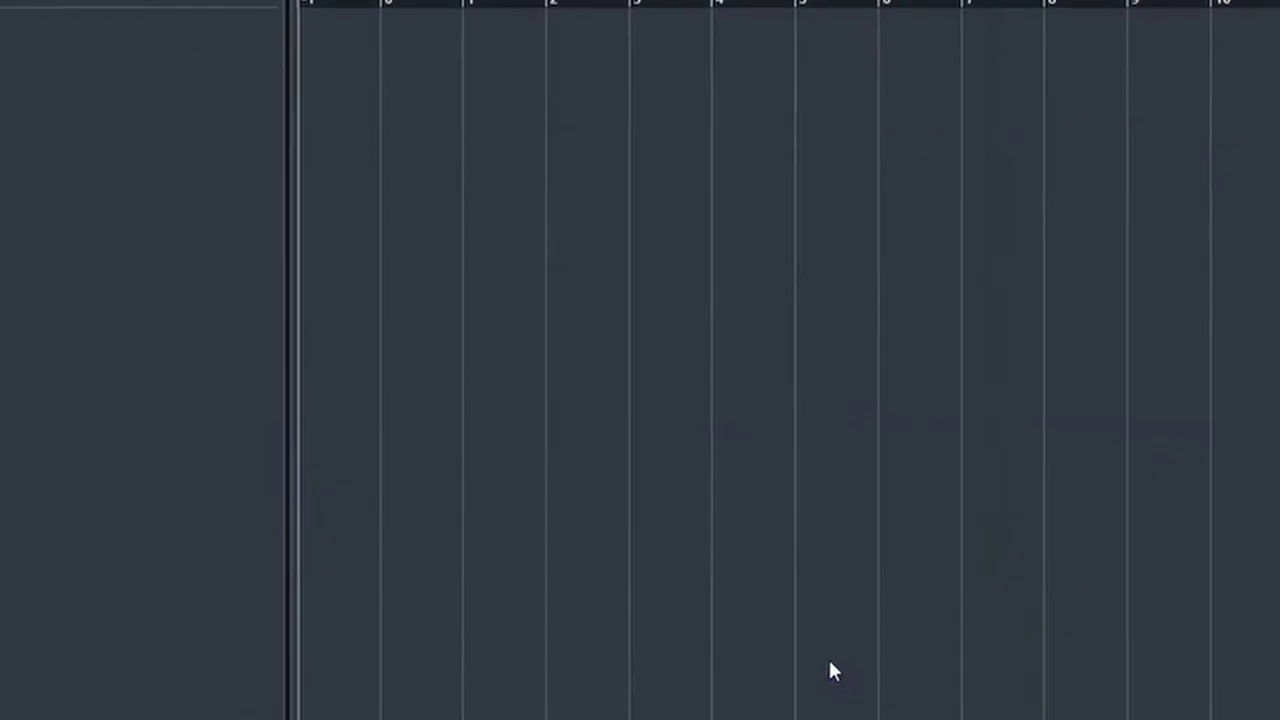
Set the project ruler's time format to Bars+Beats
right_click(515, 114)
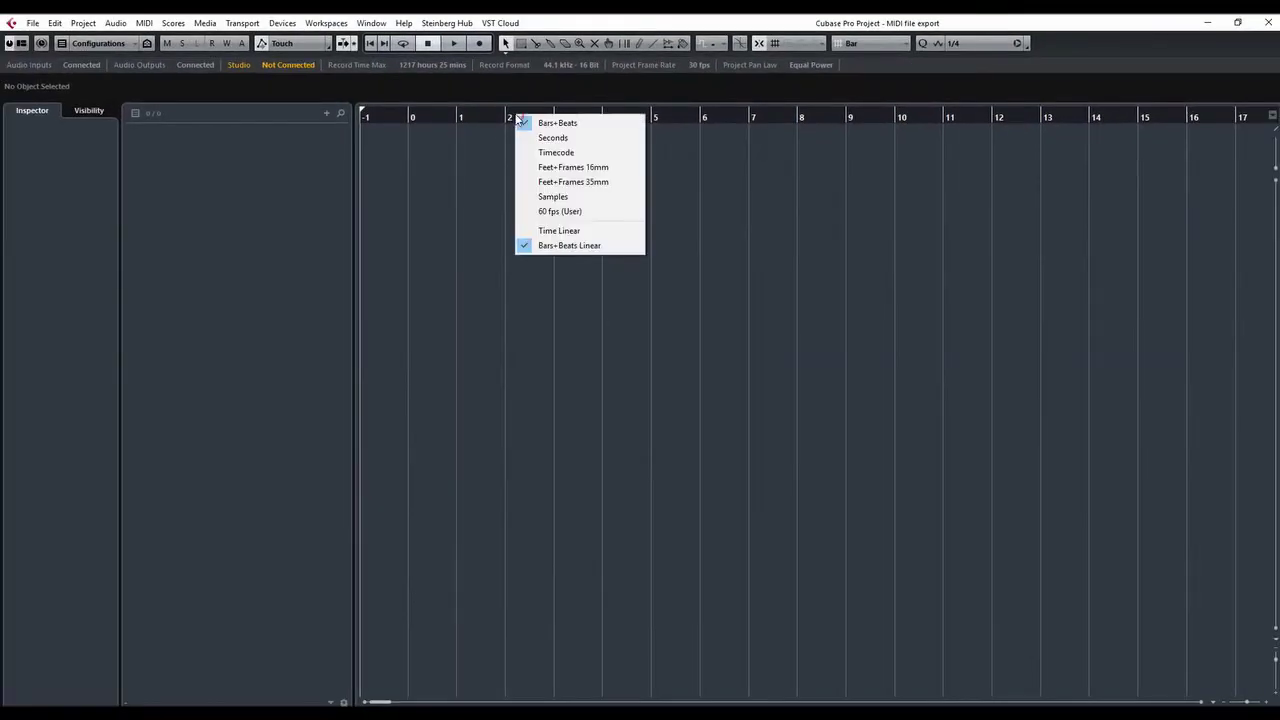
click(548, 123)
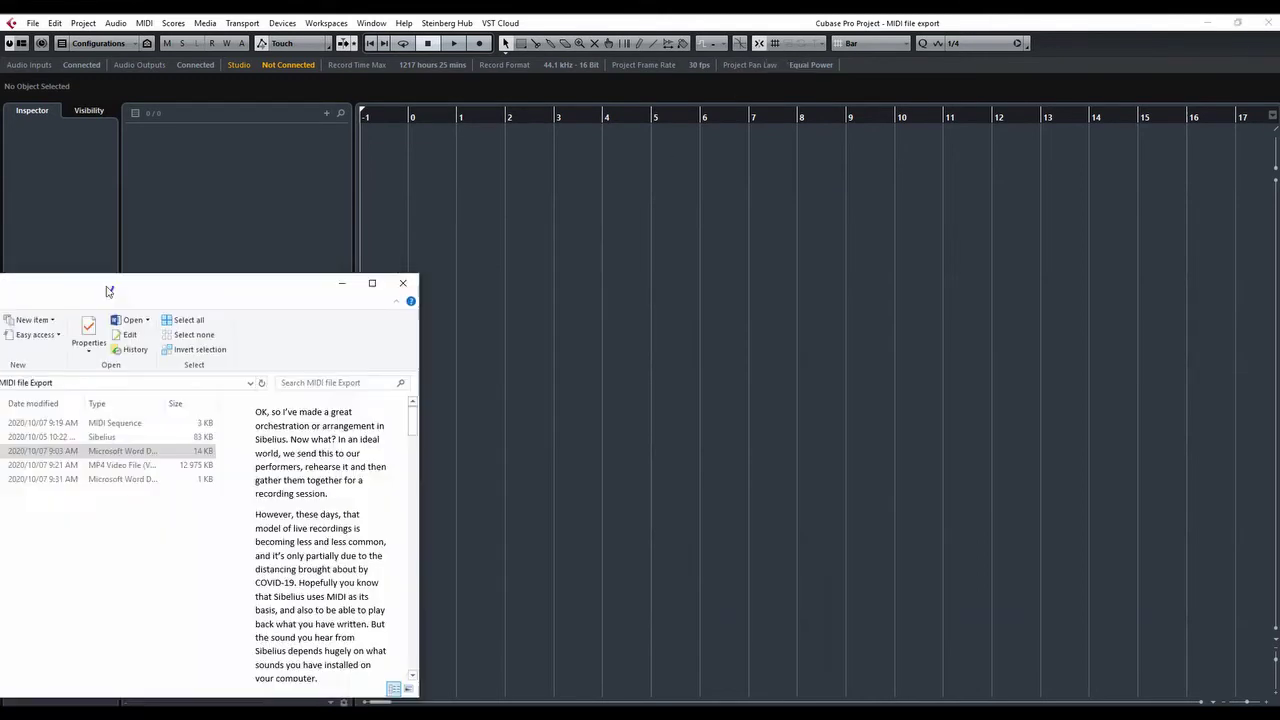
Import the MIDI sequence Georgia The Rainbow final from the MIDI file Export folder into the empty project at bar 1, and minimize the file window
drag(109, 291, 481, 255)
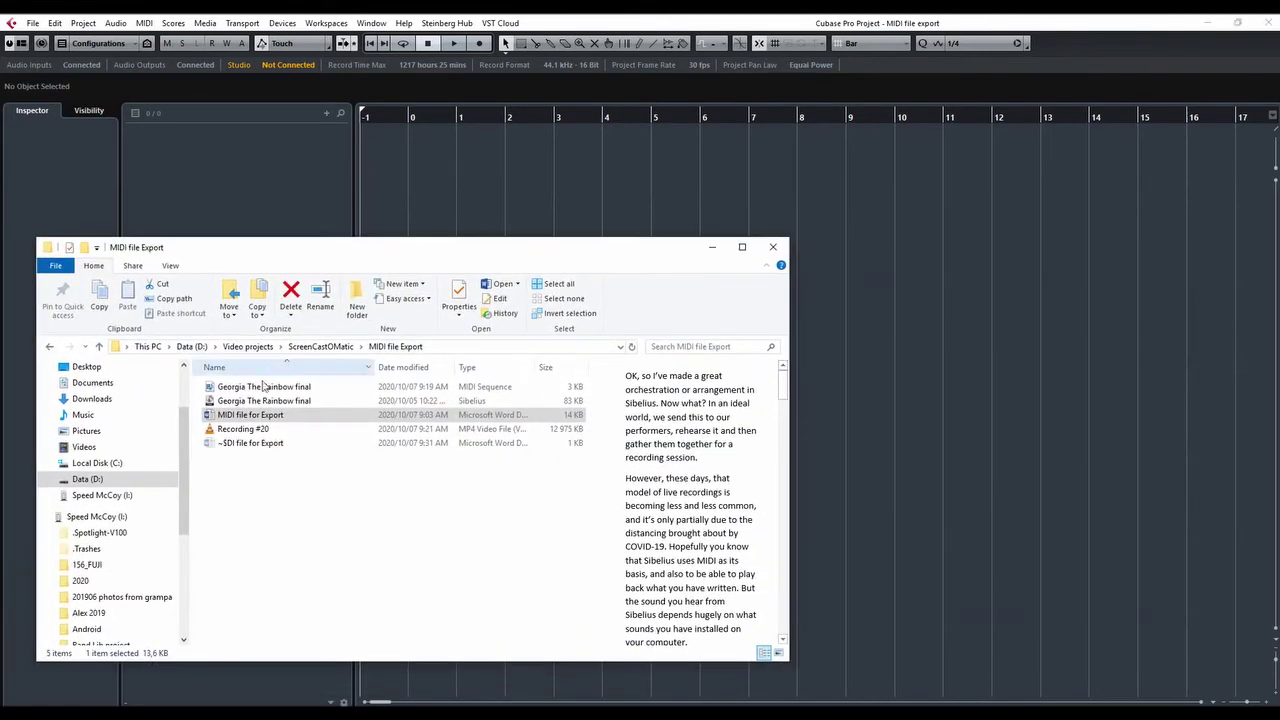
drag(255, 387, 458, 166)
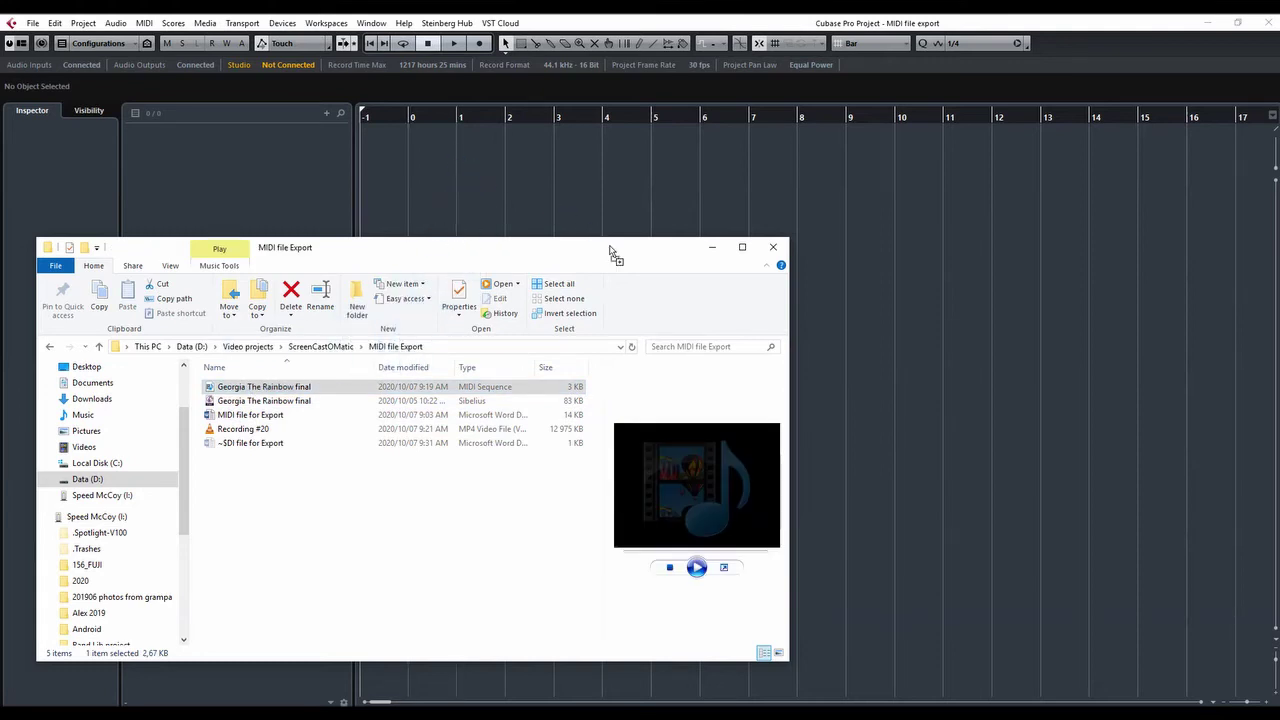
click(712, 247)
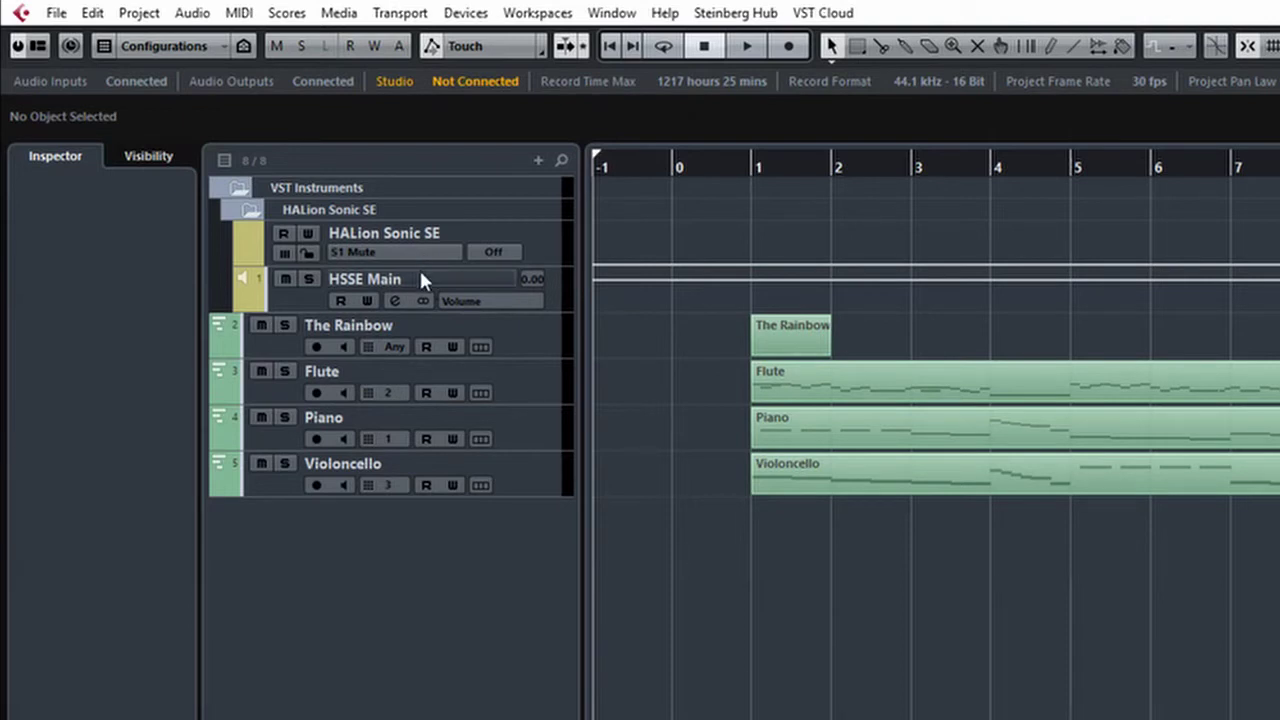
Delete the track named The Rainbow together with its events
click(509, 345)
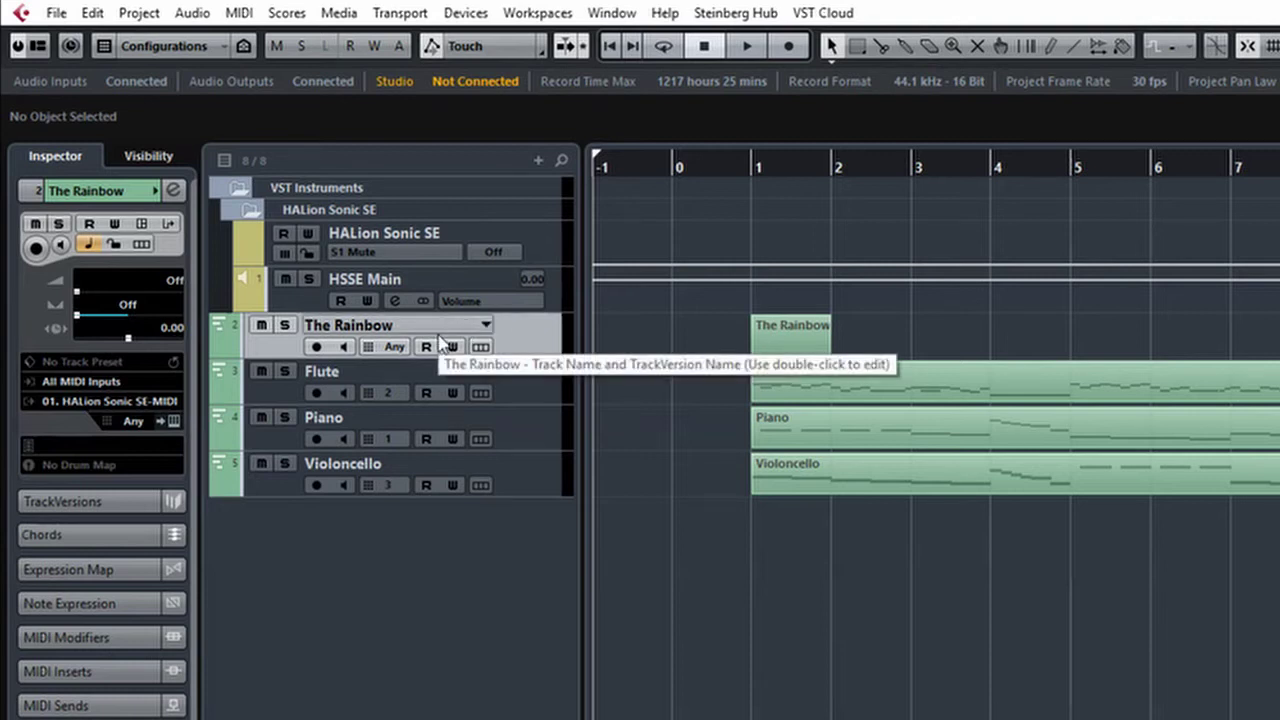
key(Delete)
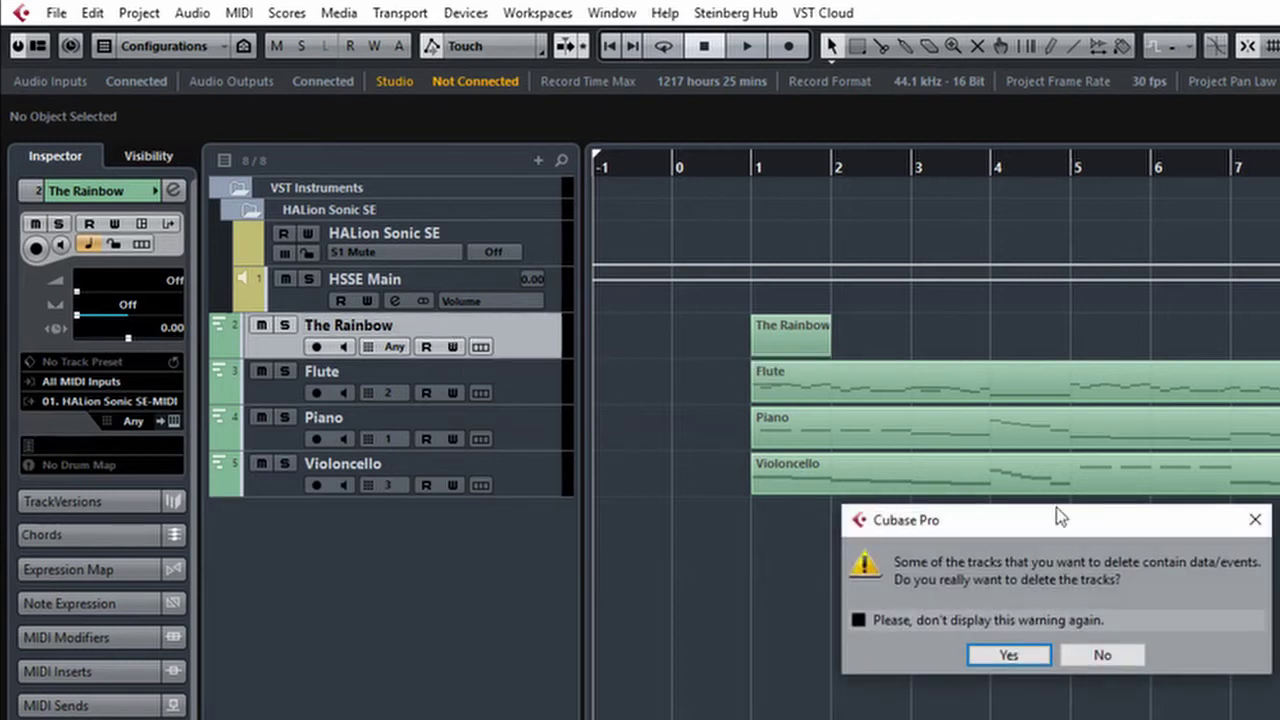
click(1019, 655)
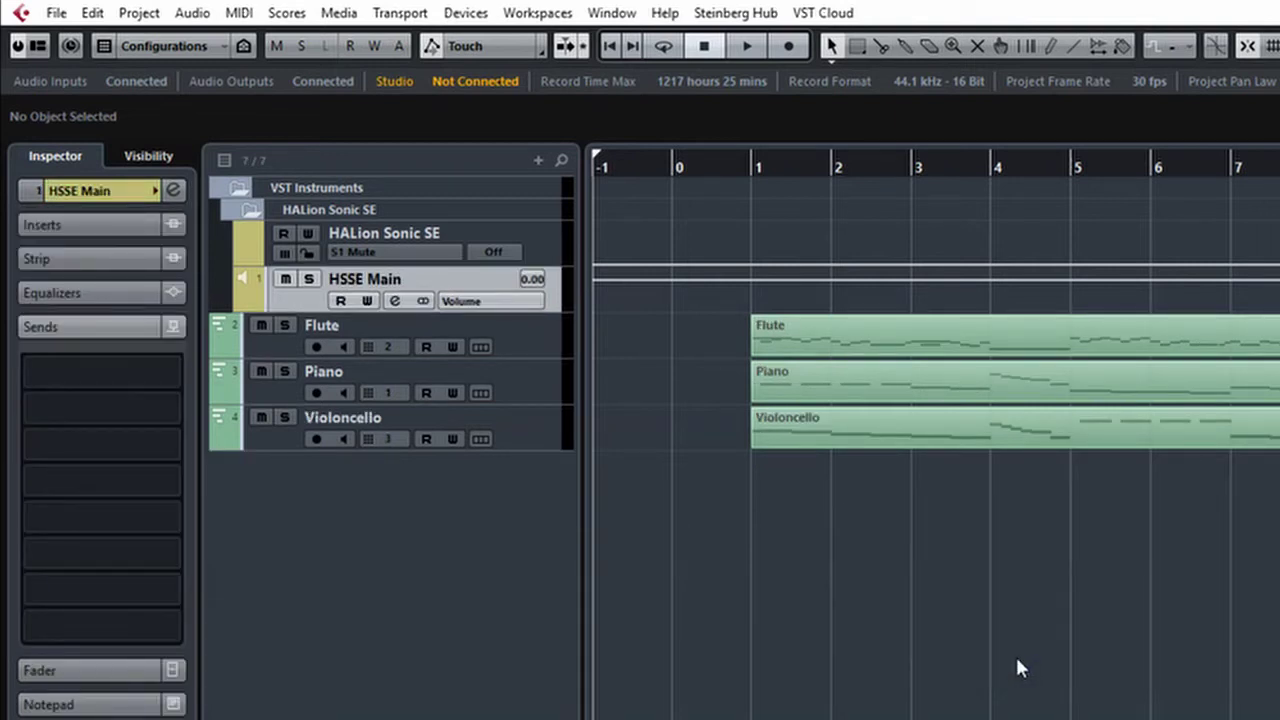
Delete the program change and all controller events at the start of the Flute part in the List Editor, and deselect the part
click(893, 348)
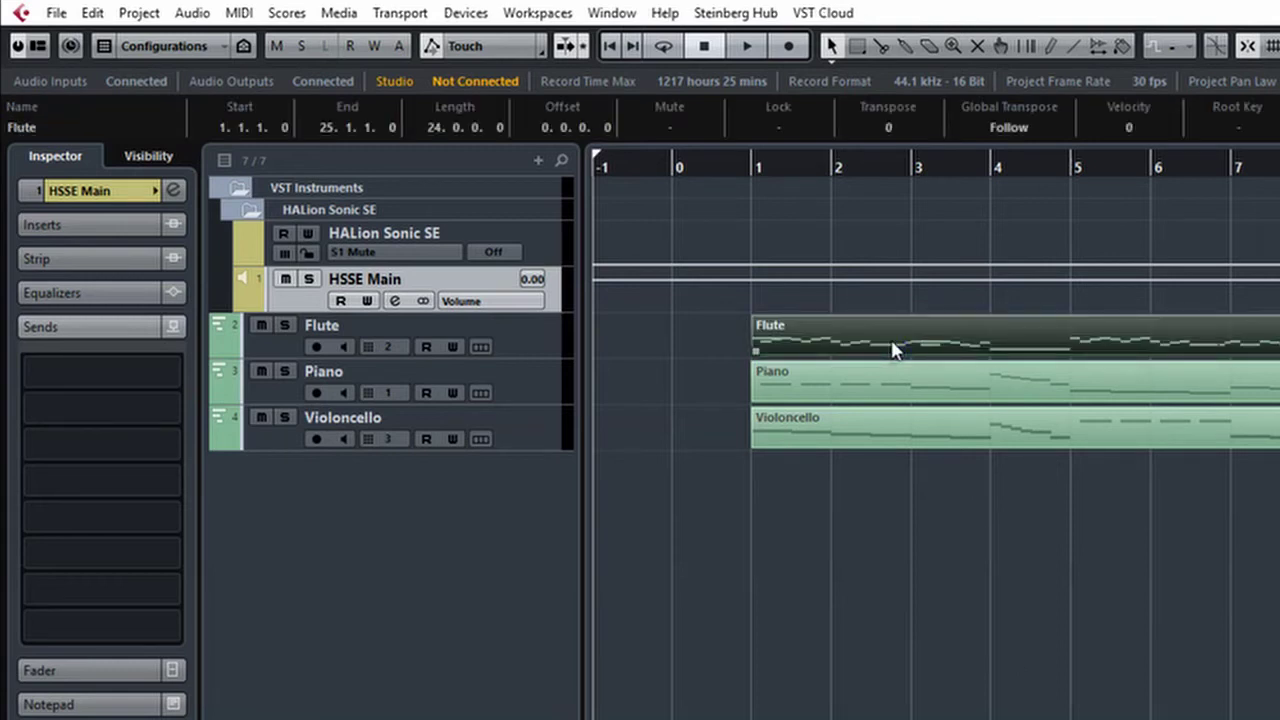
click(240, 13)
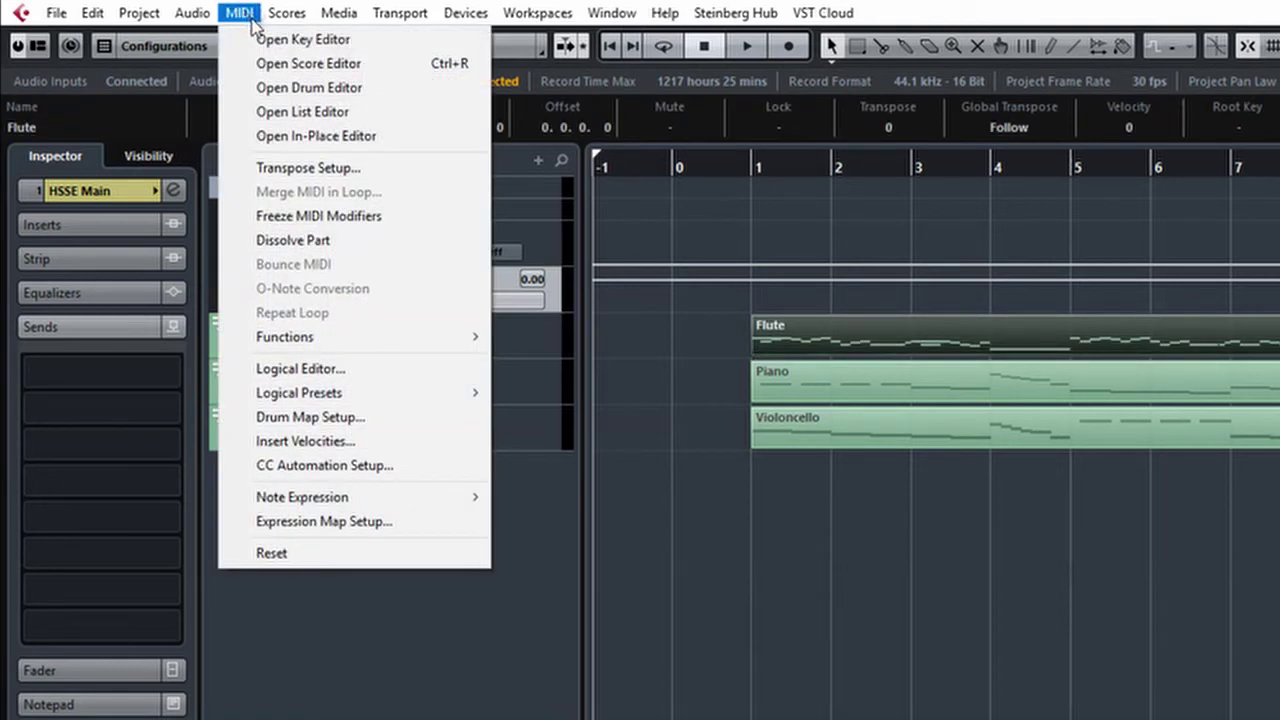
click(268, 112)
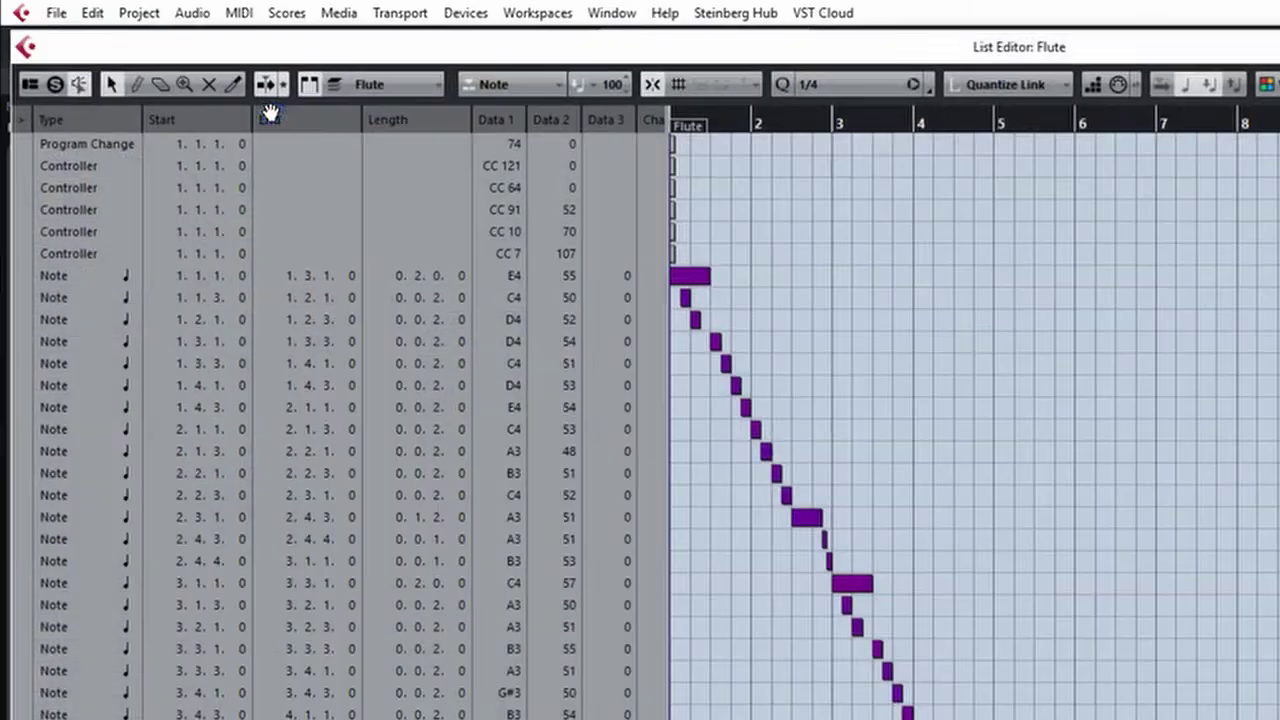
click(102, 147)
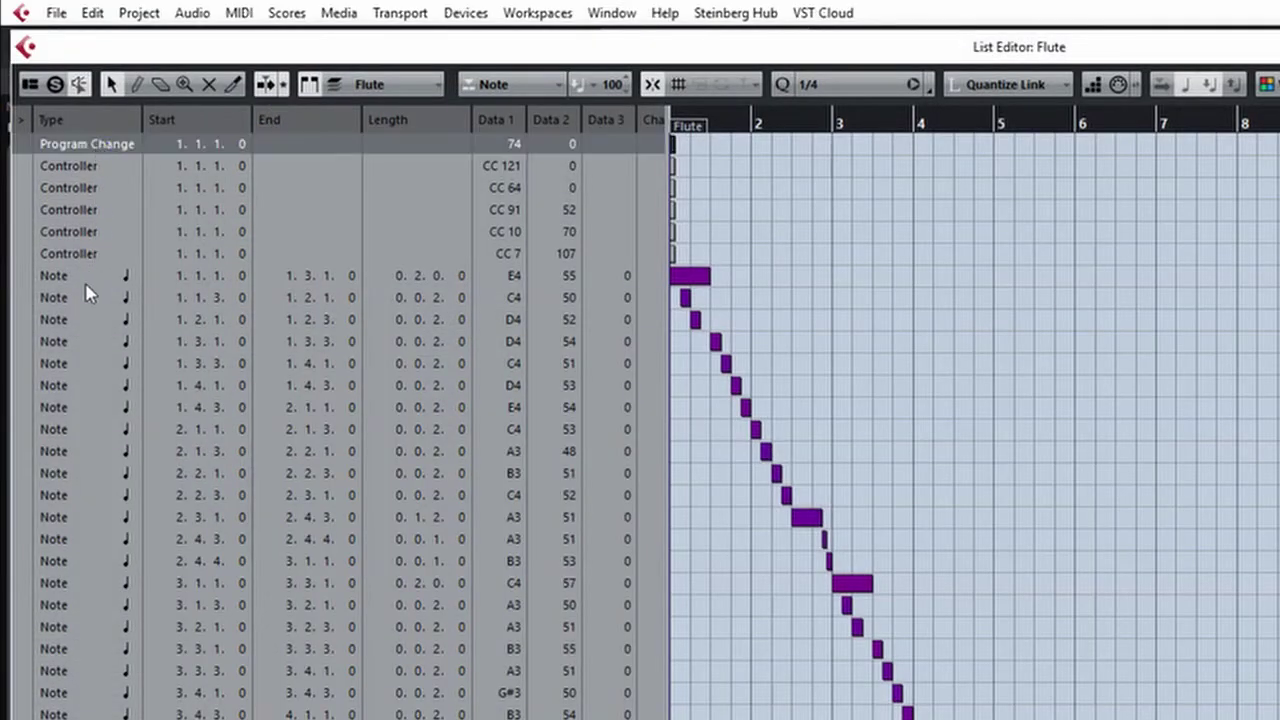
shift+click(82, 253)
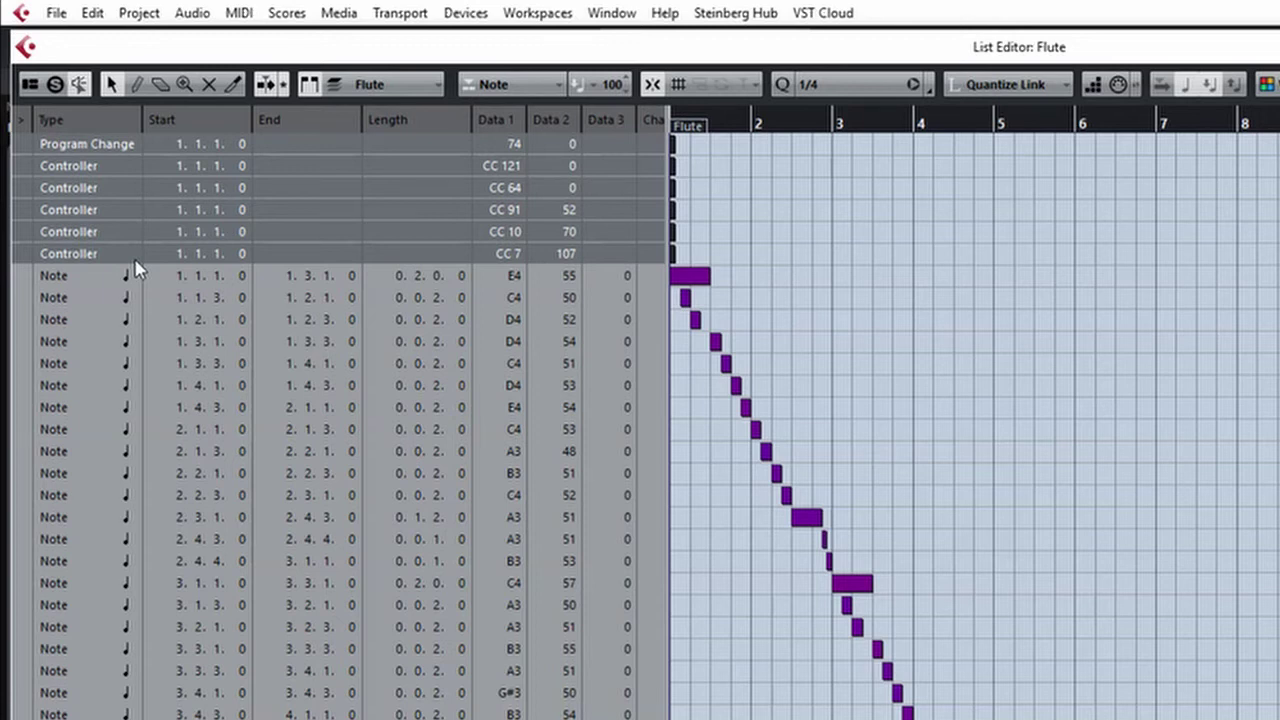
key(Delete)
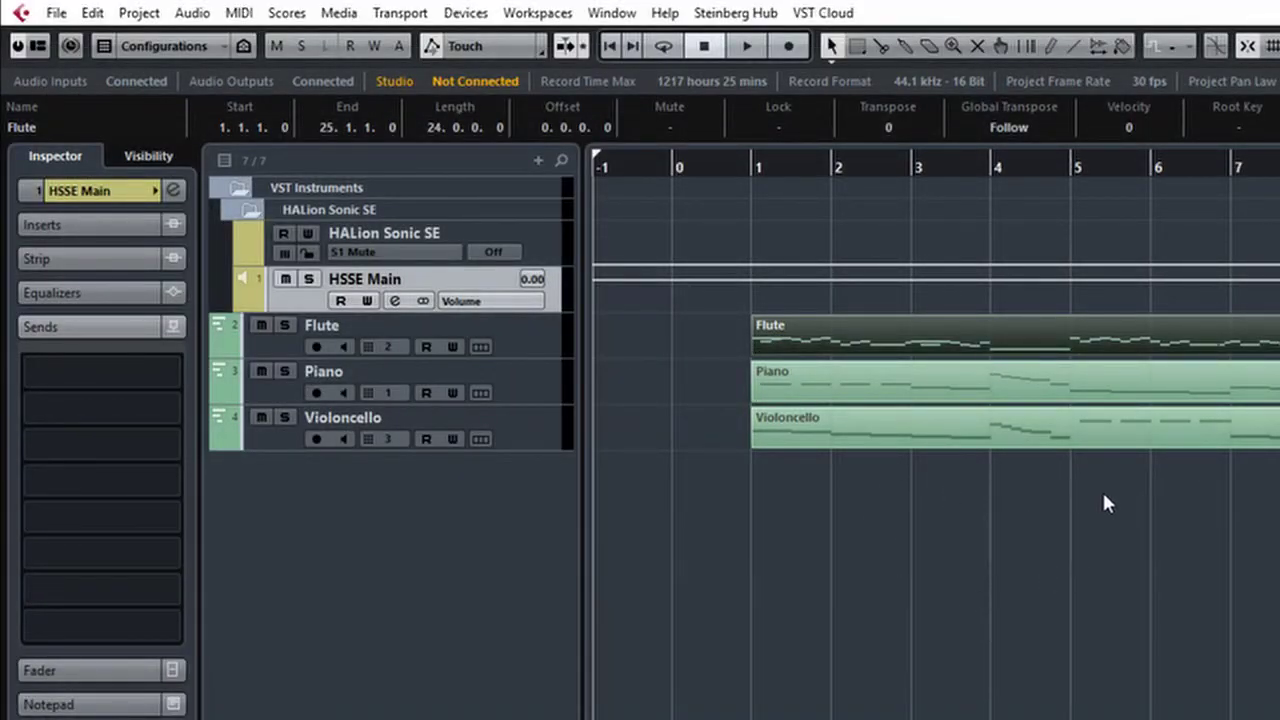
click(940, 500)
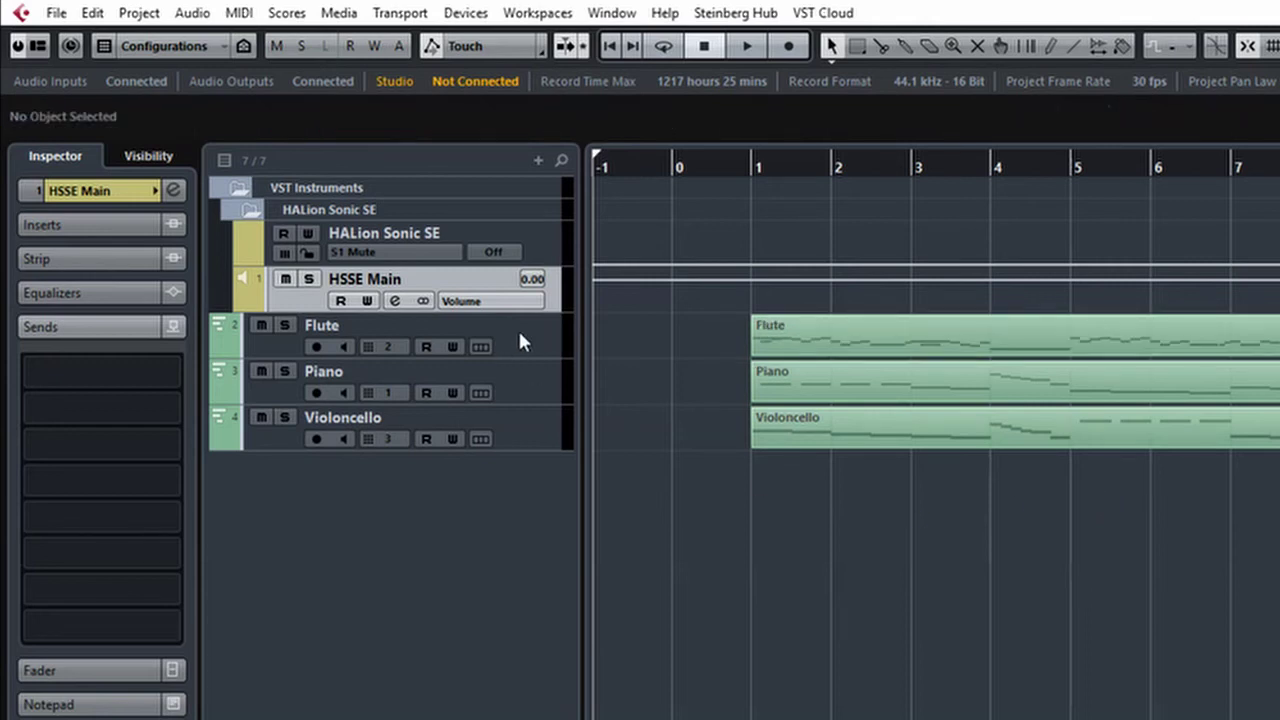
Check the MIDI channel assignments of the Flute, Piano and Violoncello tracks
click(519, 335)
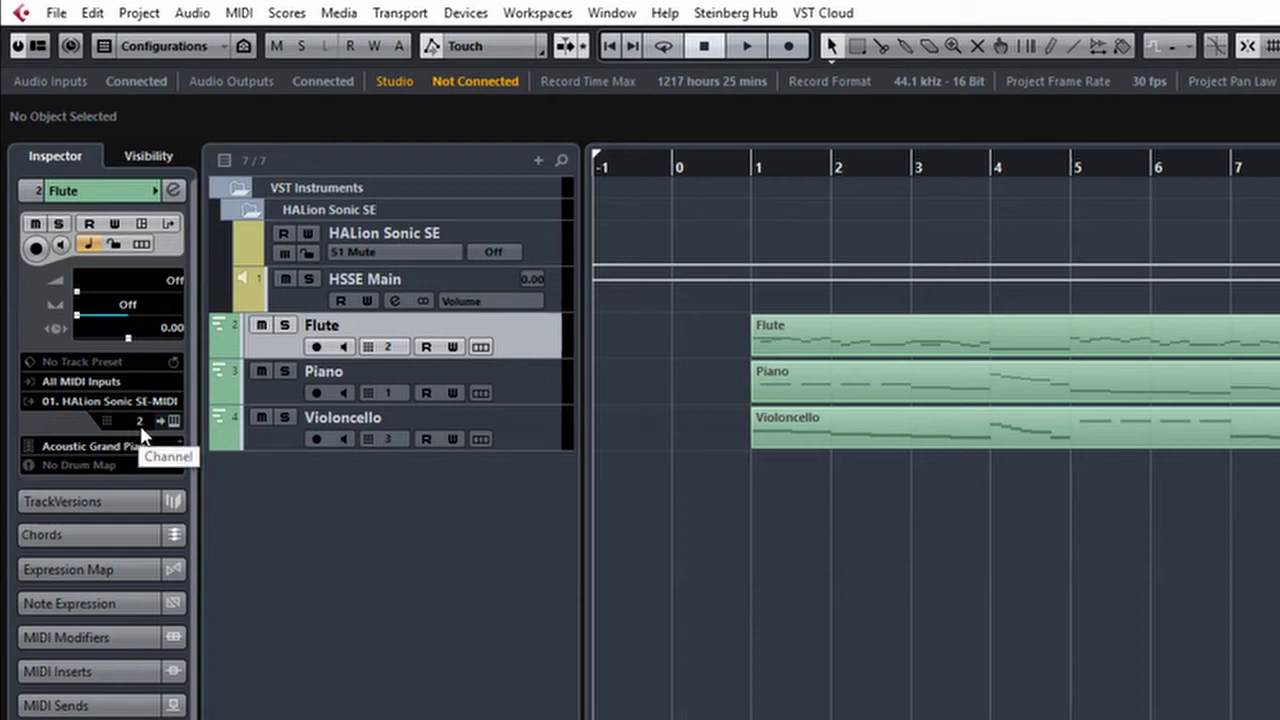
click(540, 382)
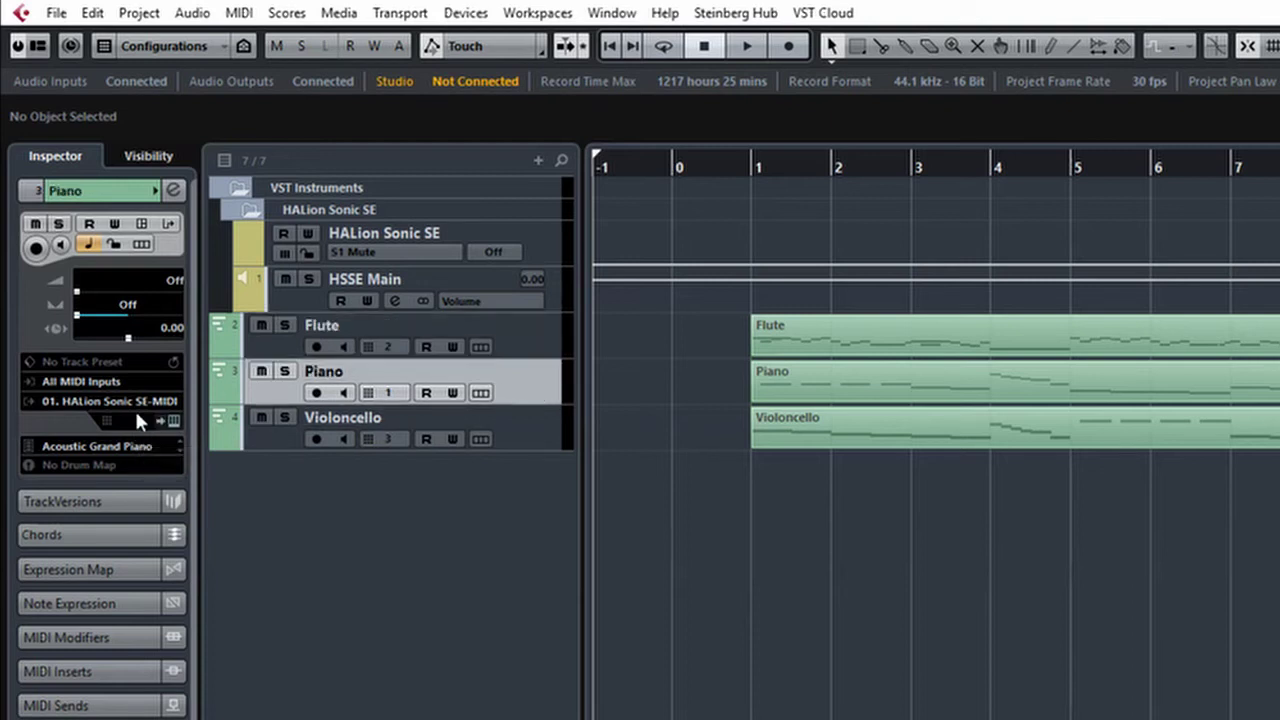
click(528, 425)
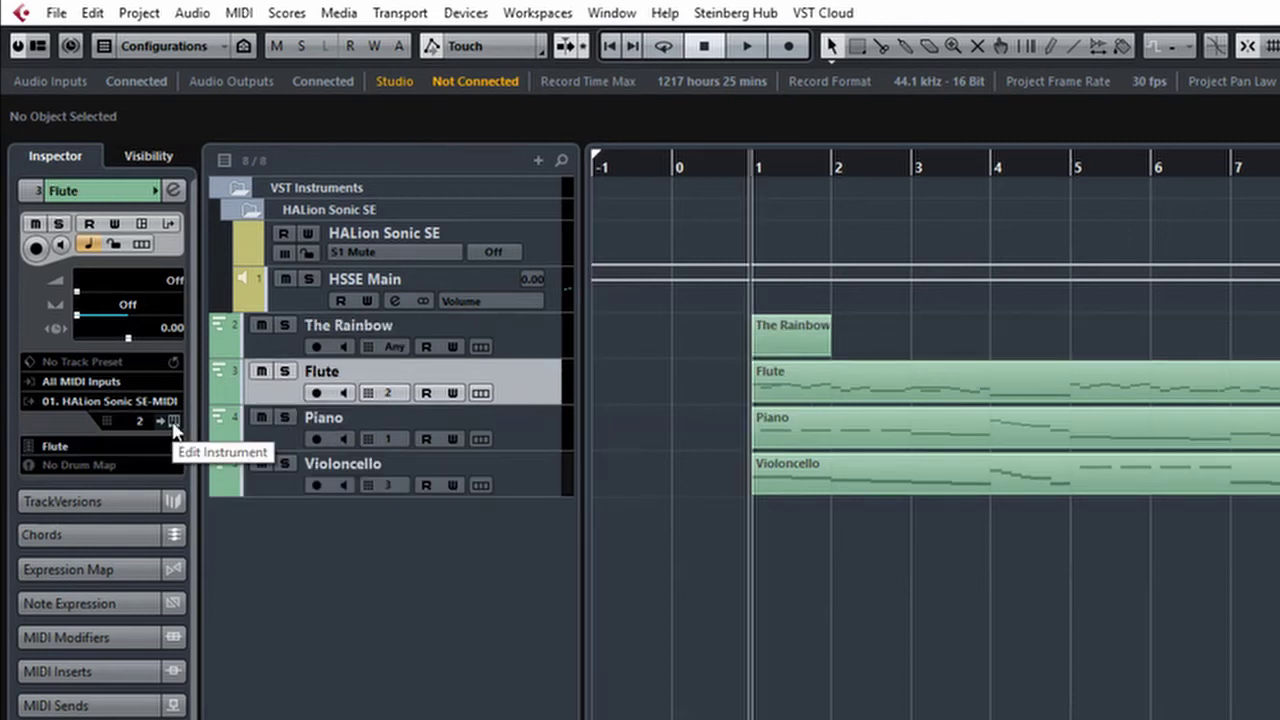
Open the Flute track's instrument, filter the slot 2 preset browser by Strings and Violin, and clear both filters
click(174, 422)
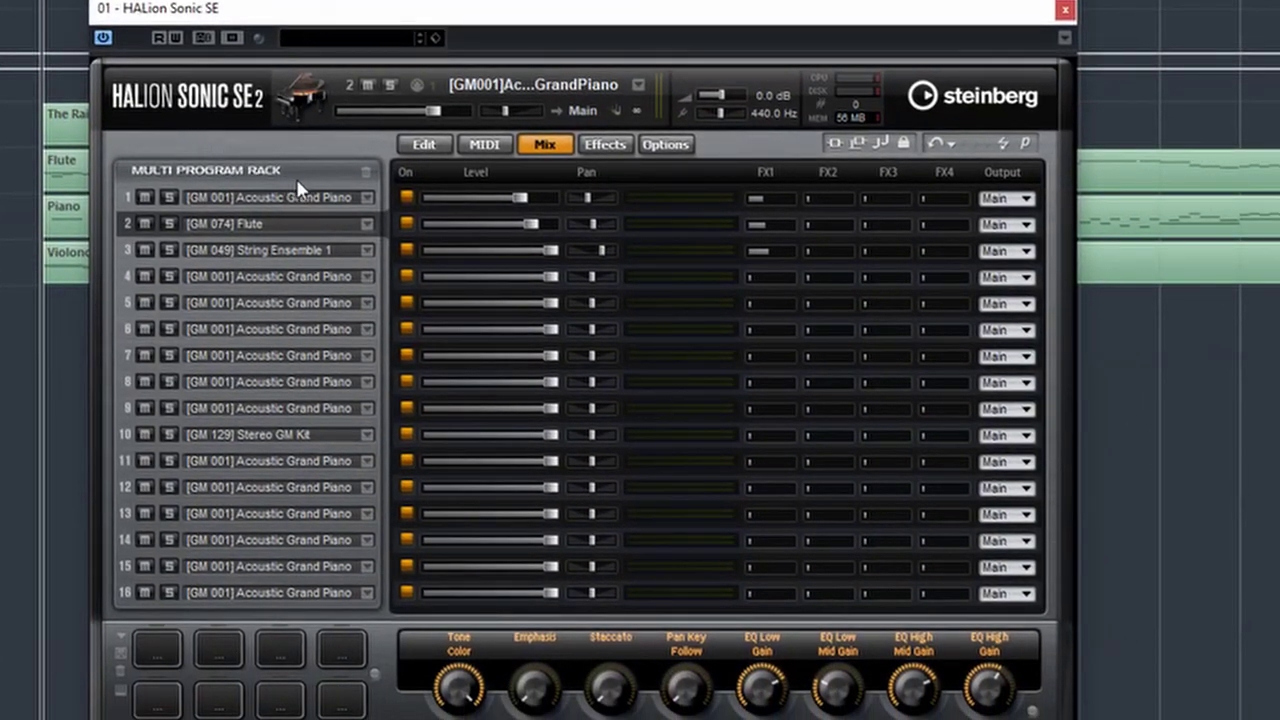
click(367, 226)
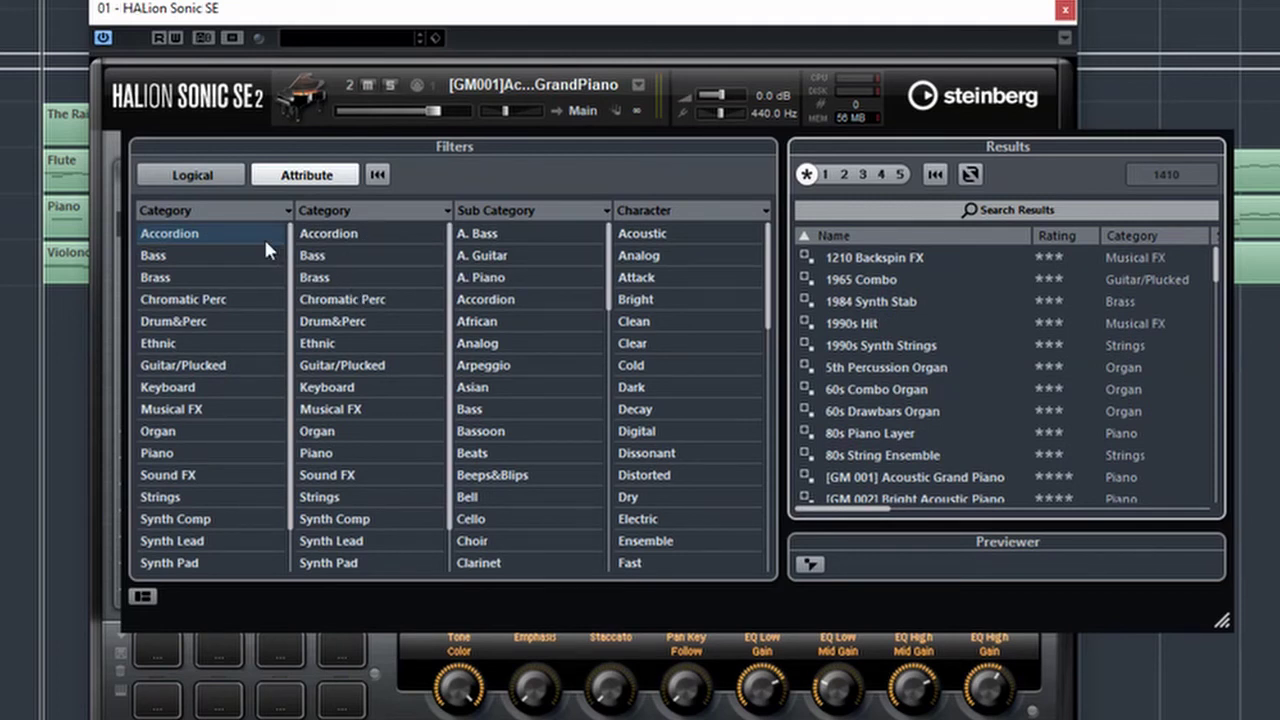
click(163, 498)
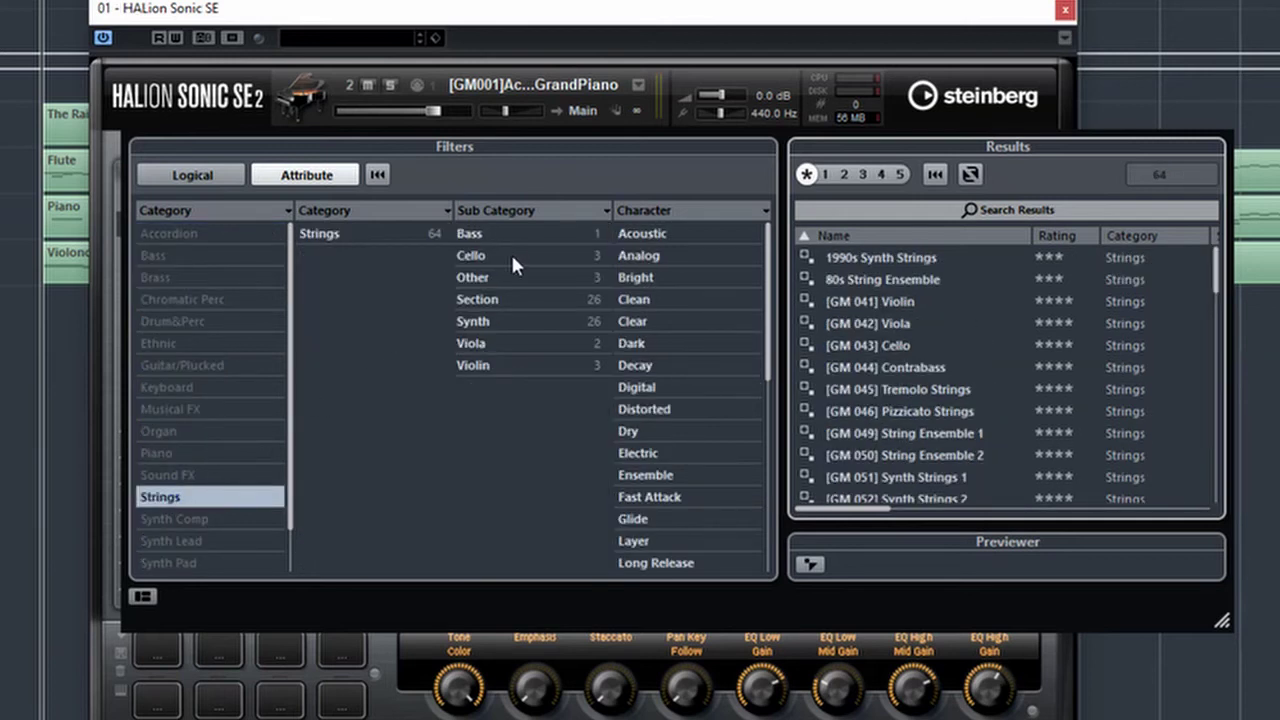
click(498, 367)
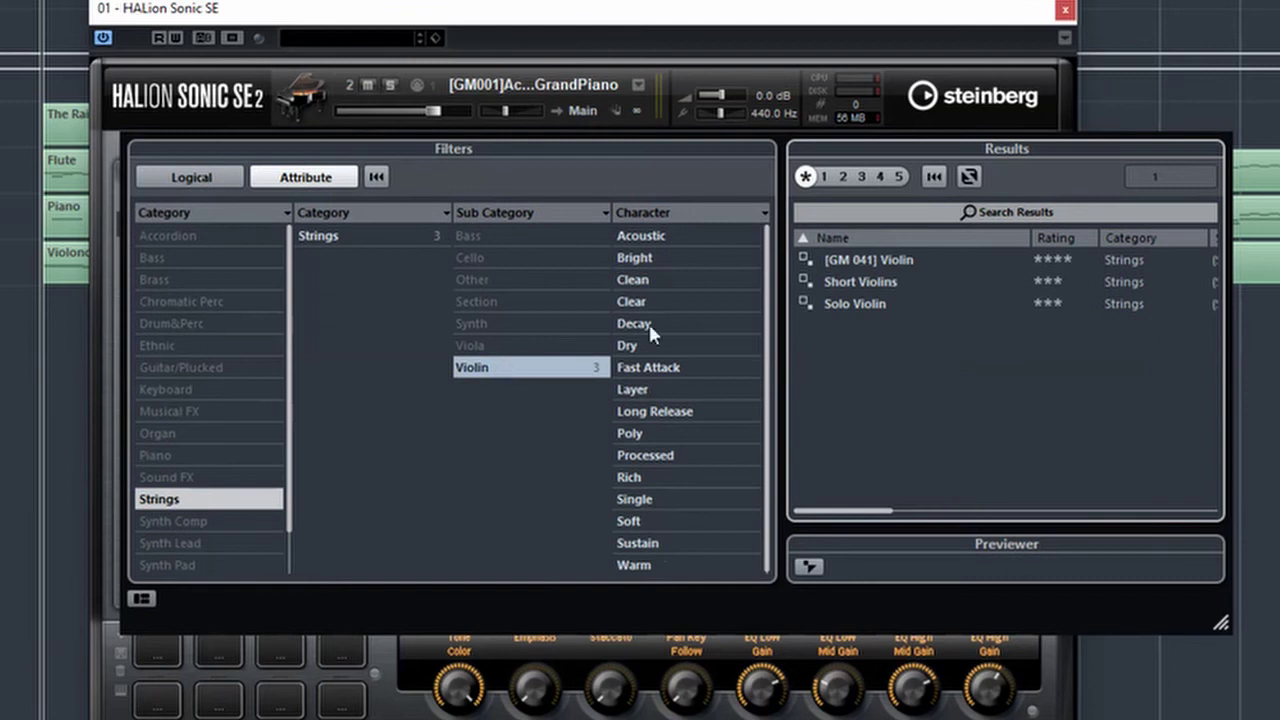
click(505, 370)
click(186, 499)
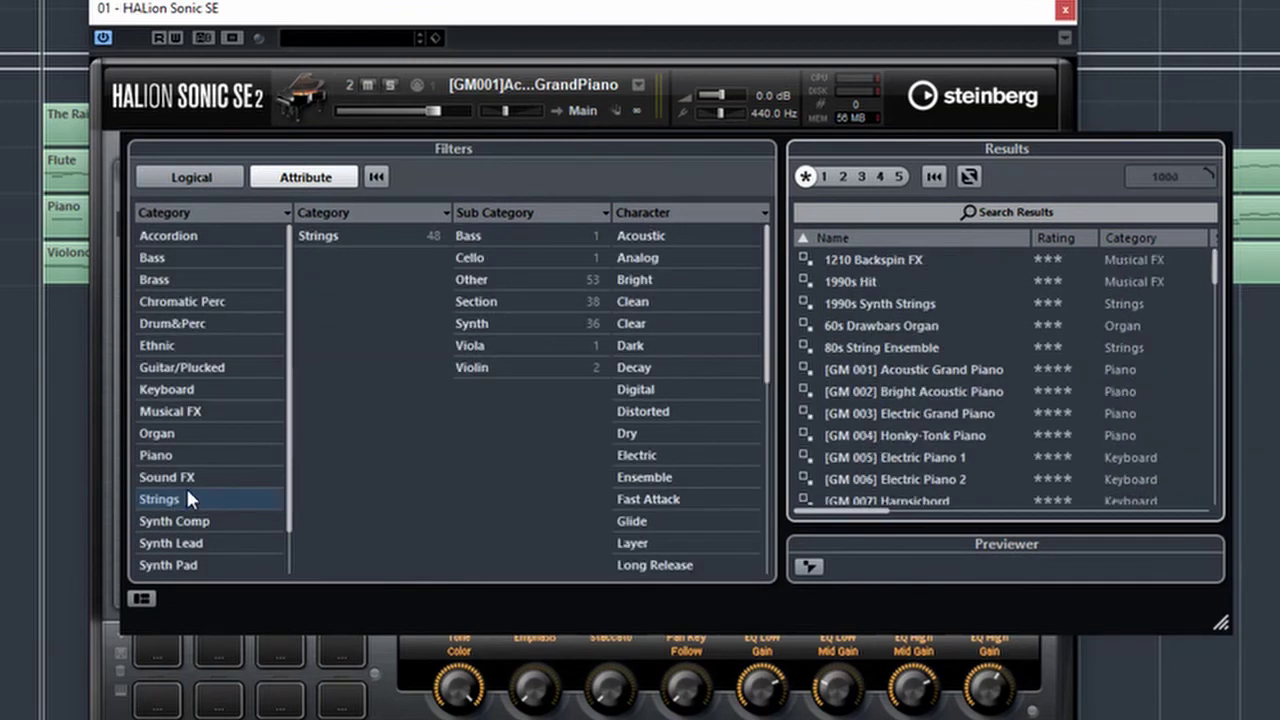
Search the slot 2 presets for violin, and close the instrument without loading another sound
click(1010, 213)
text(violin)
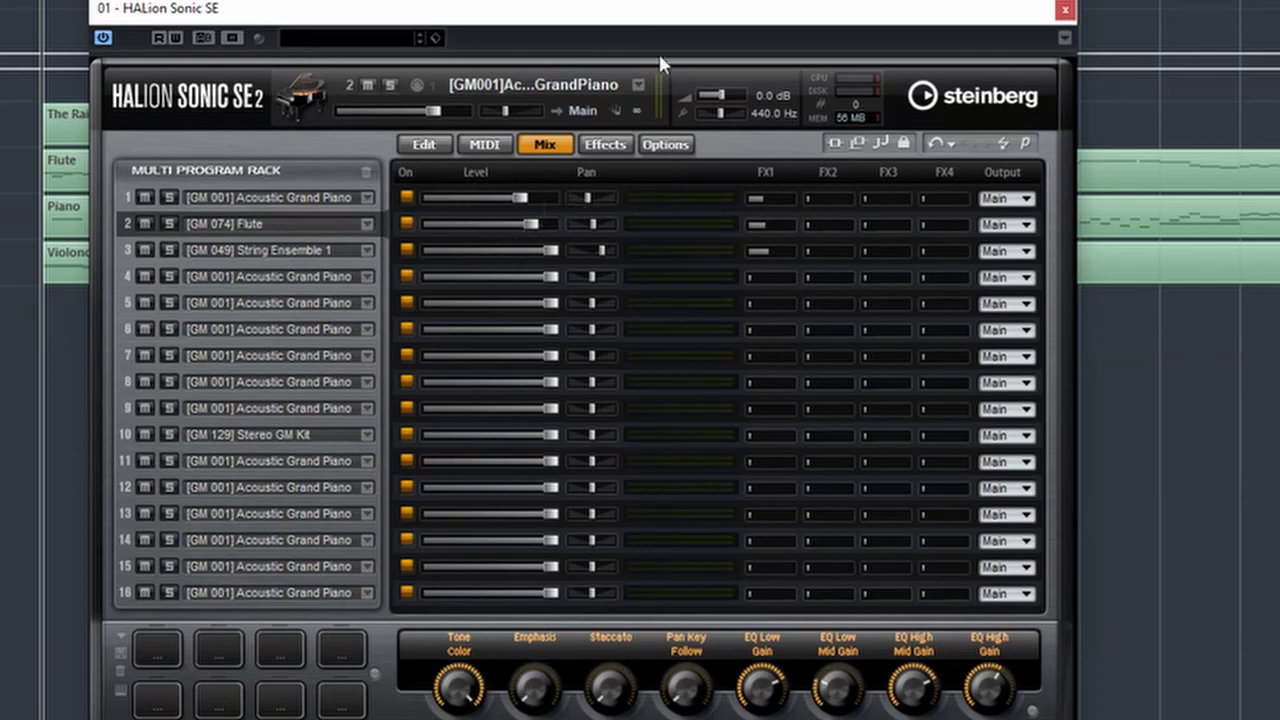
click(1065, 9)
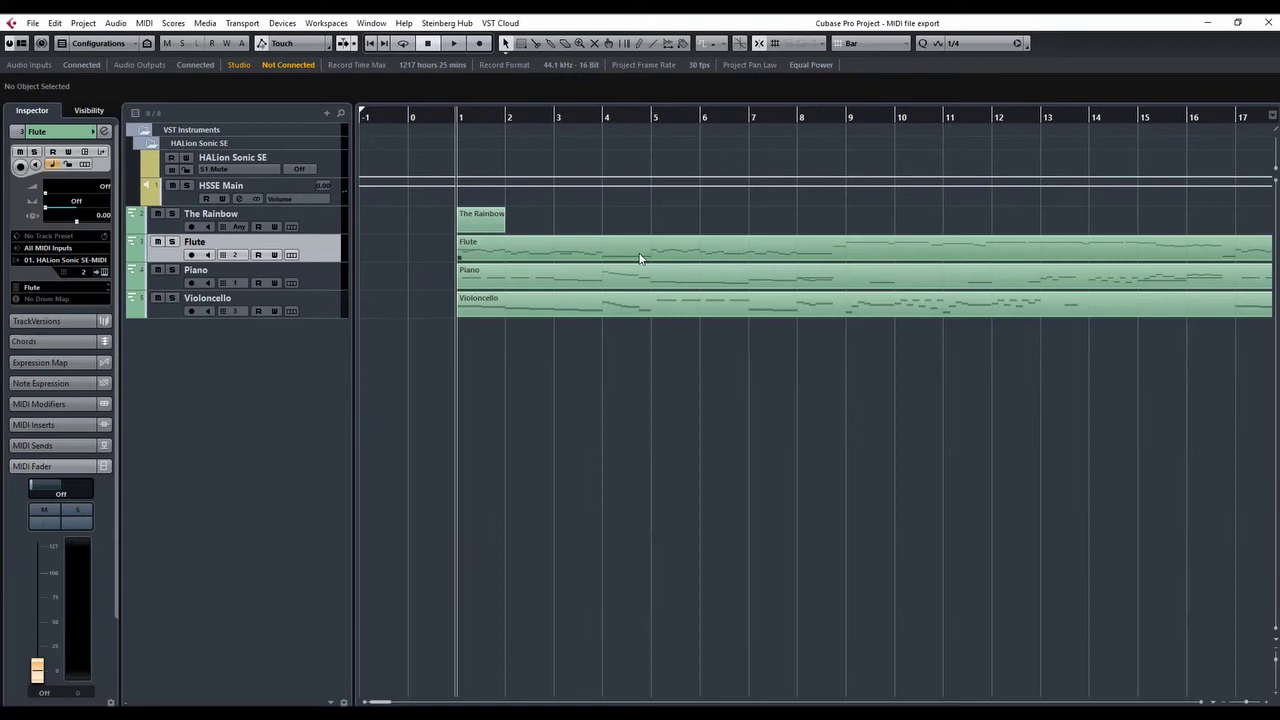
Open the Flute part in the Key Editor and lower the velocities of two notes in bar 9
double_click(640, 258)
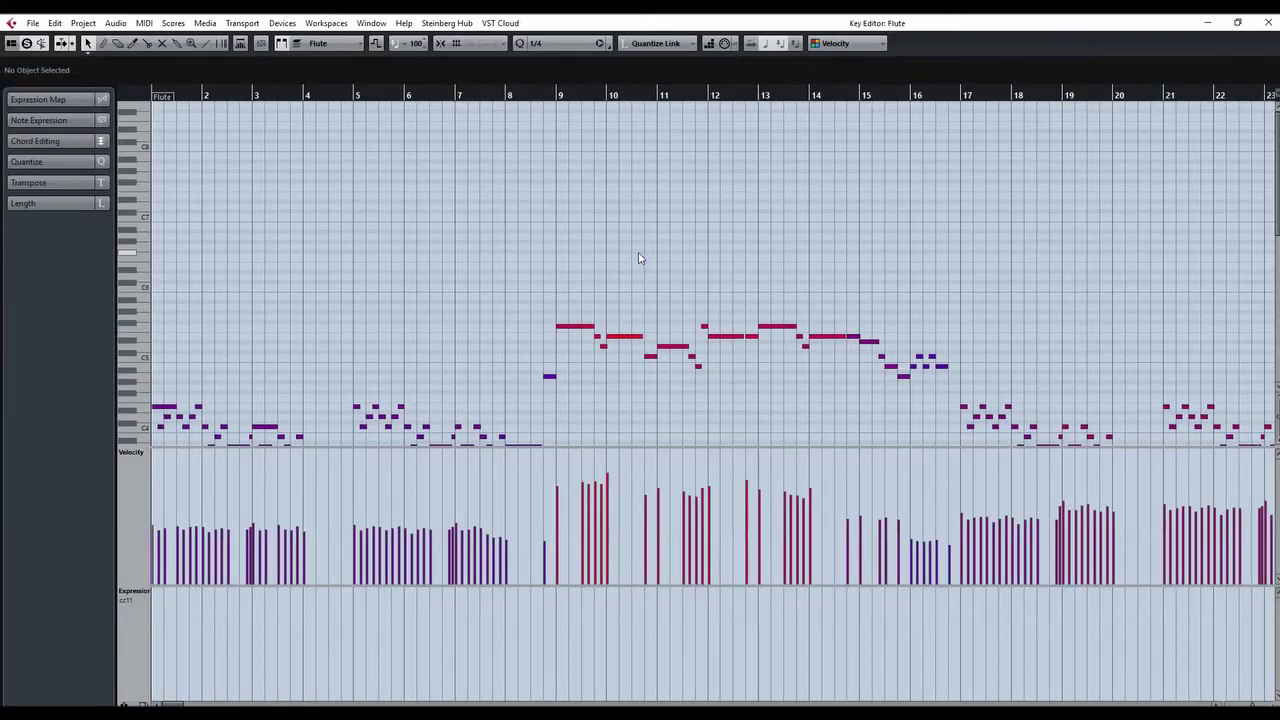
scroll(445, 387, down, 3)
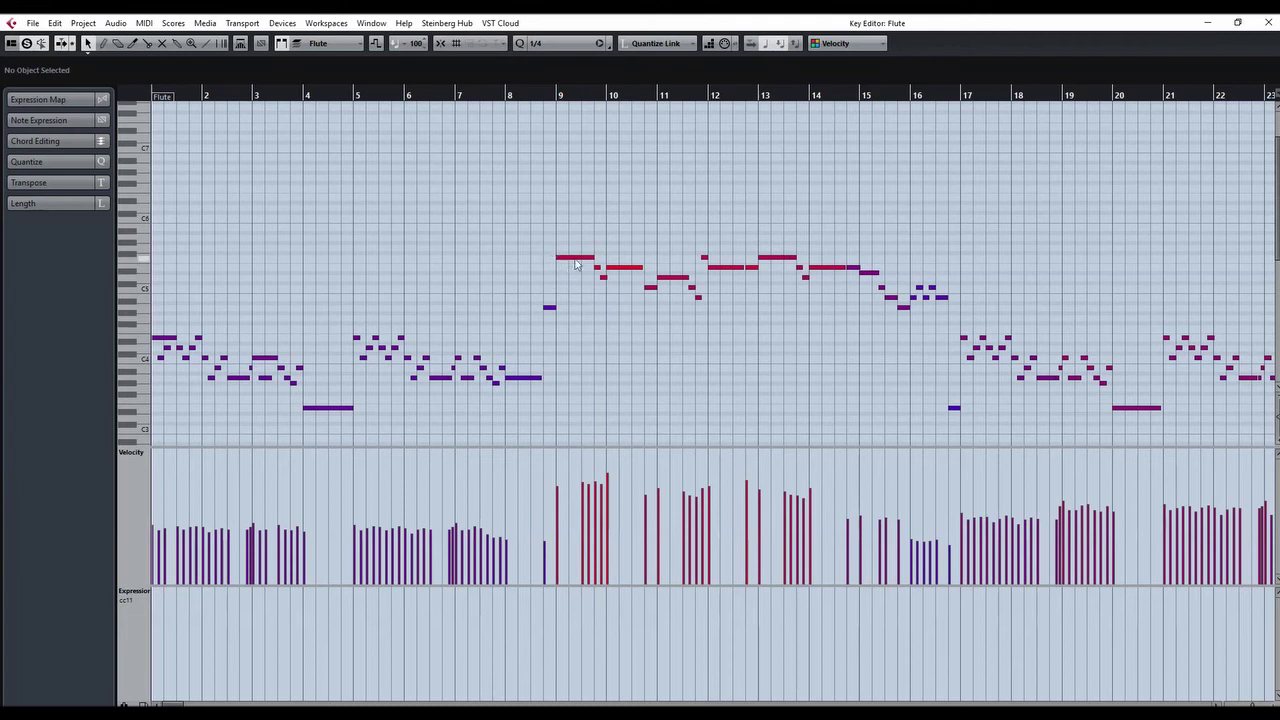
drag(558, 522, 568, 517)
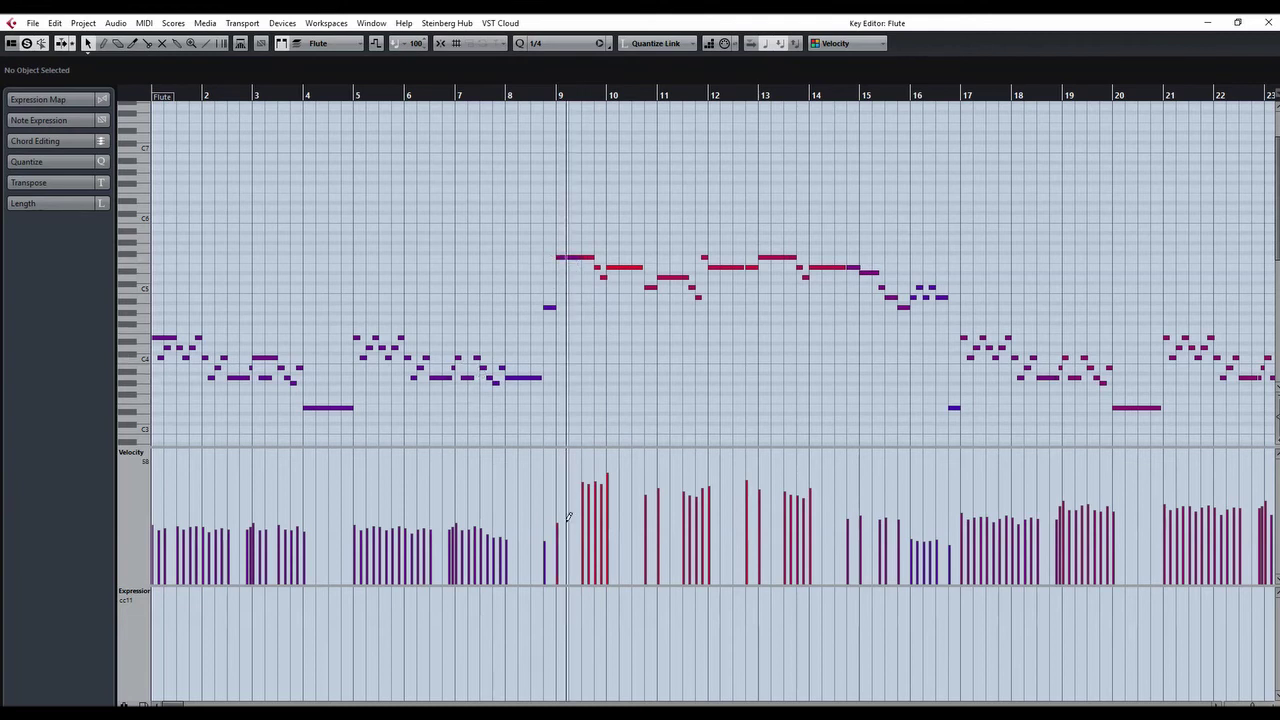
click(558, 509)
click(589, 507)
Adjust the end of the short note just before bar 9 in the Flute part
drag(553, 97, 671, 214)
drag(827, 307, 789, 310)
drag(573, 105, 568, 49)
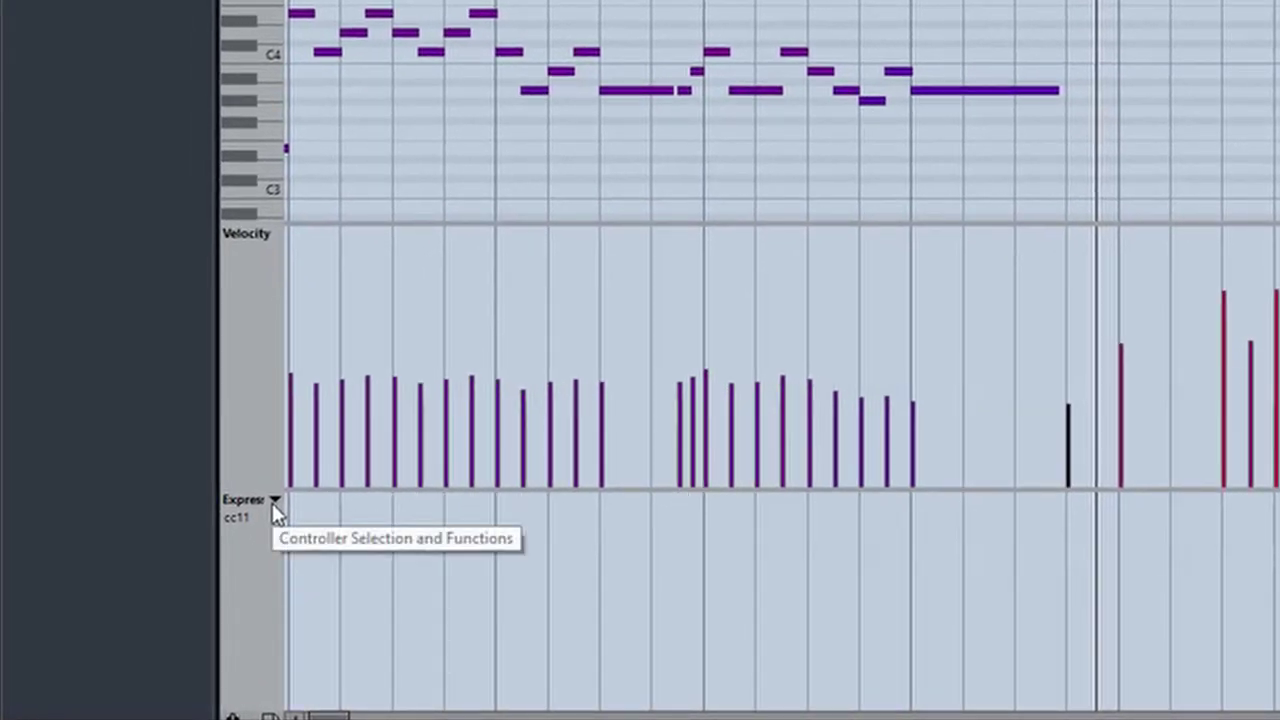
Switch the Expression controller lane to CC 1 (Modulation), and review the other available controllers without choosing another
click(274, 500)
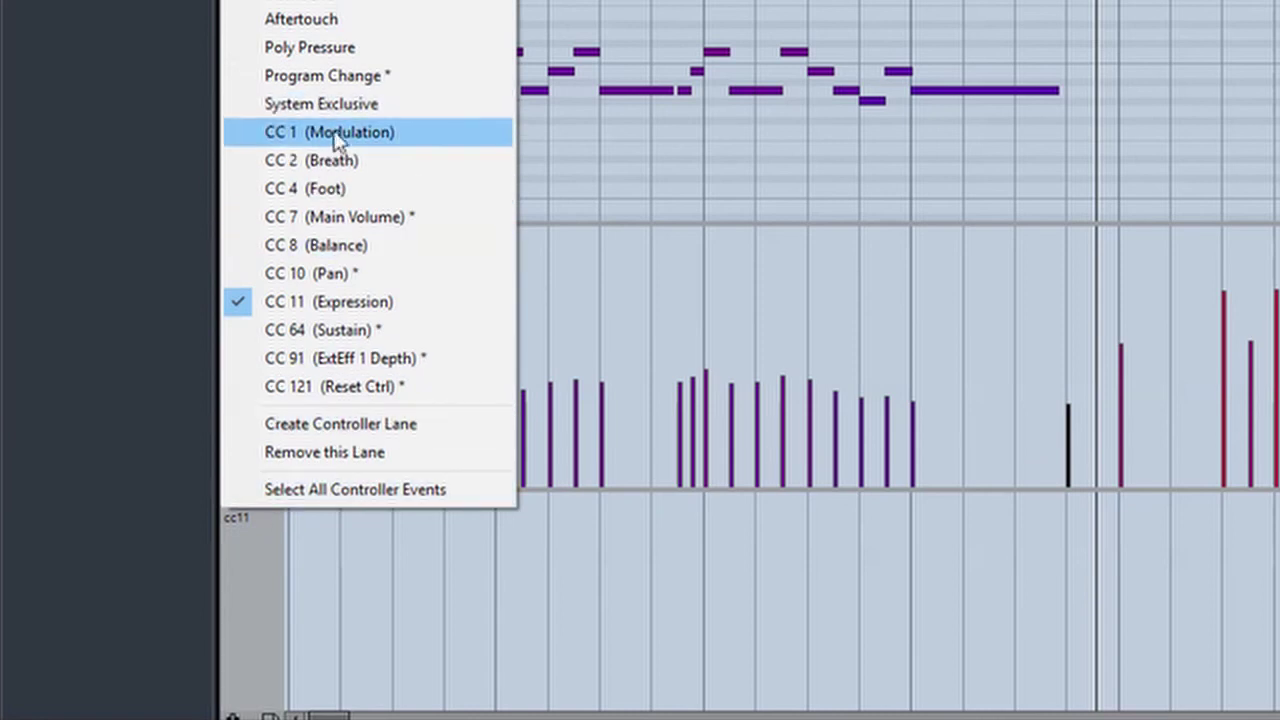
click(336, 138)
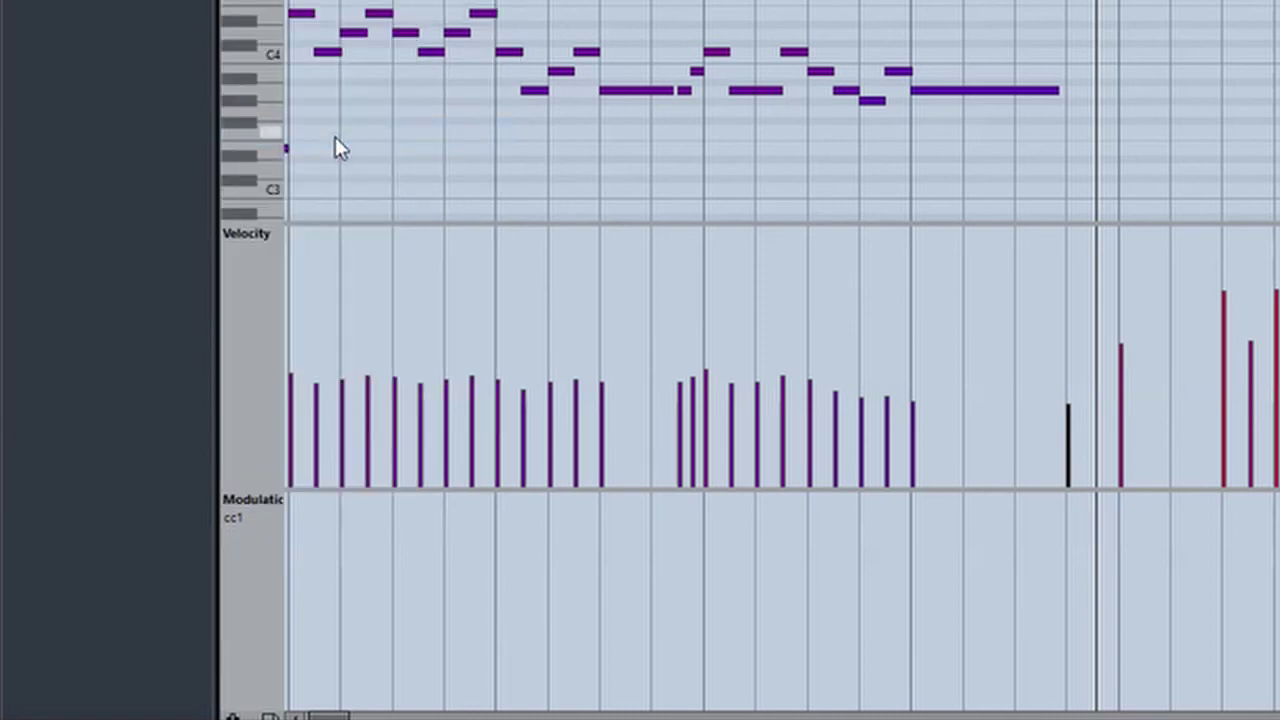
click(274, 500)
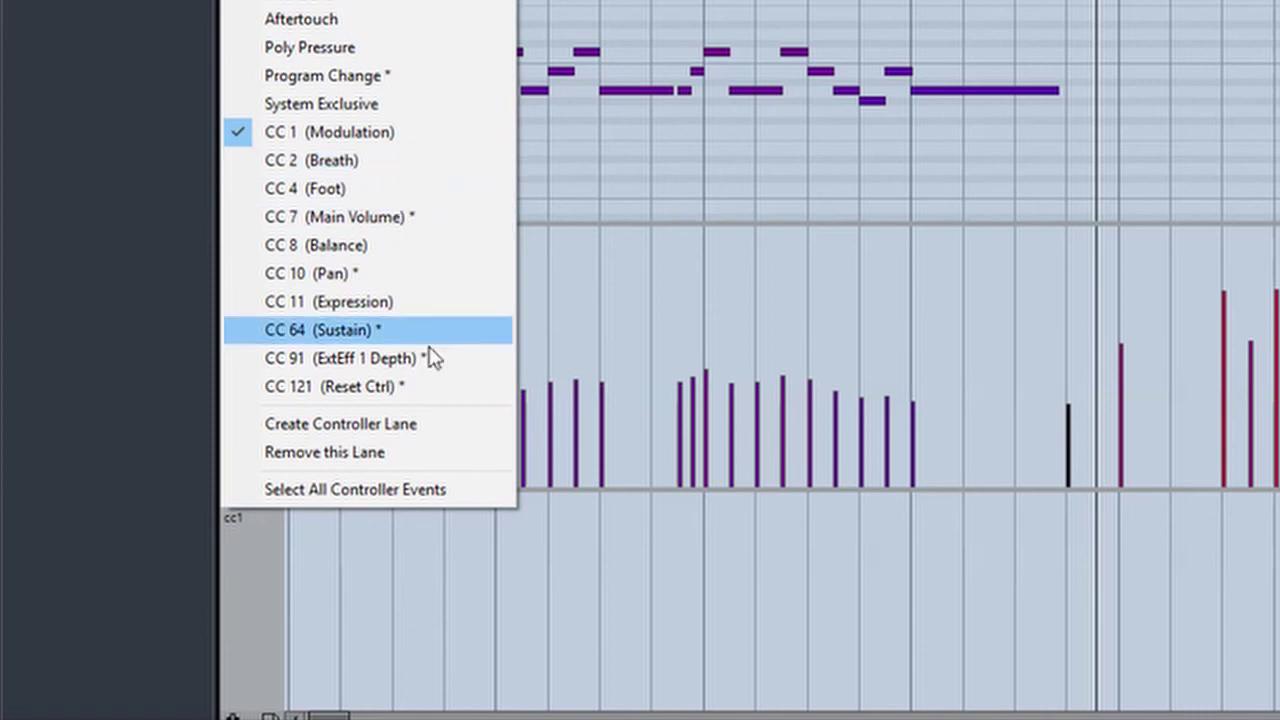
click(602, 557)
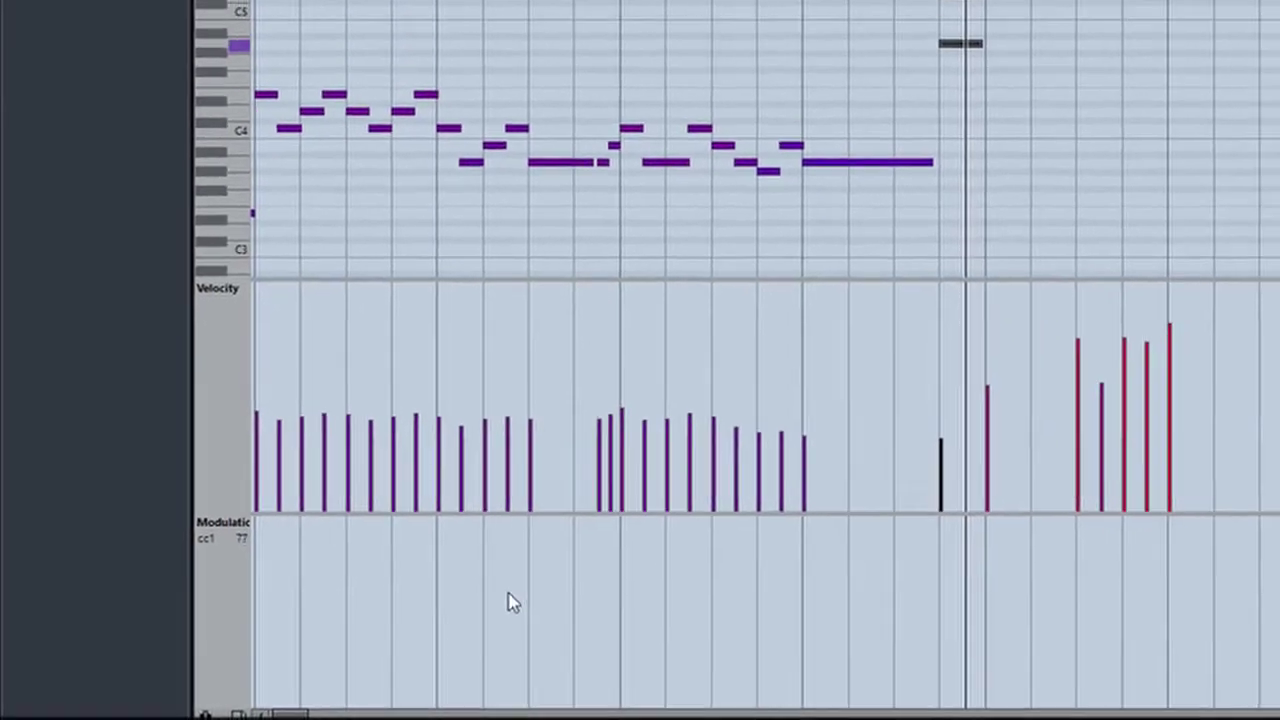